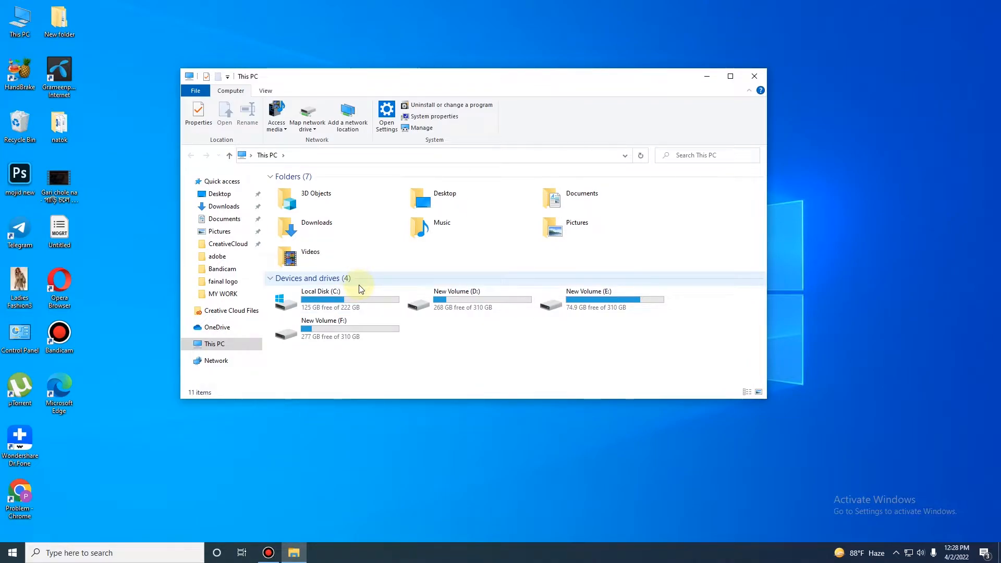
- Open the Windows folder on Local Disk (C:)
{"action": "double_click", "coordinate": [356, 302]}
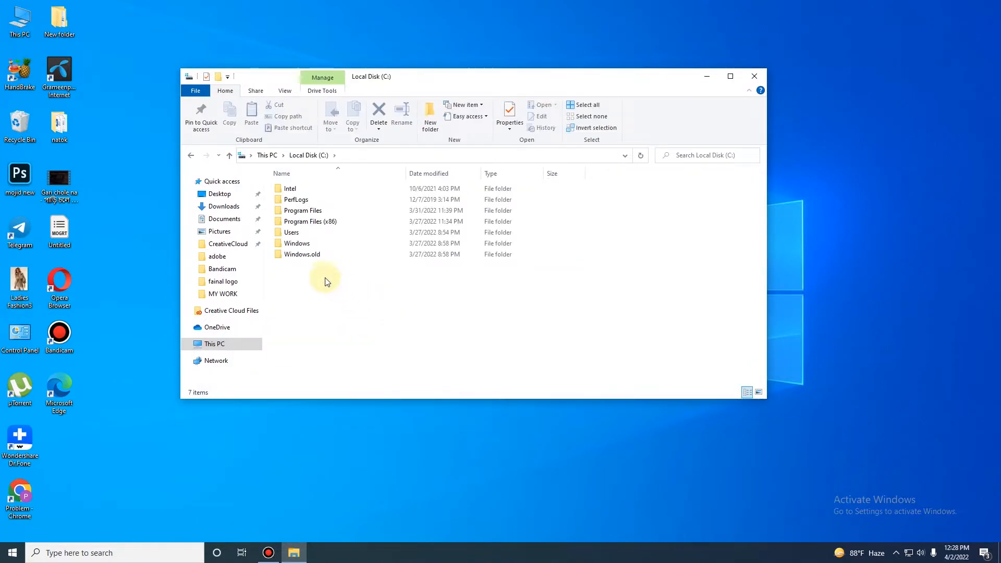
{"action": "left_click", "coordinate": [318, 243]}
{"action": "double_click", "coordinate": [318, 243]}
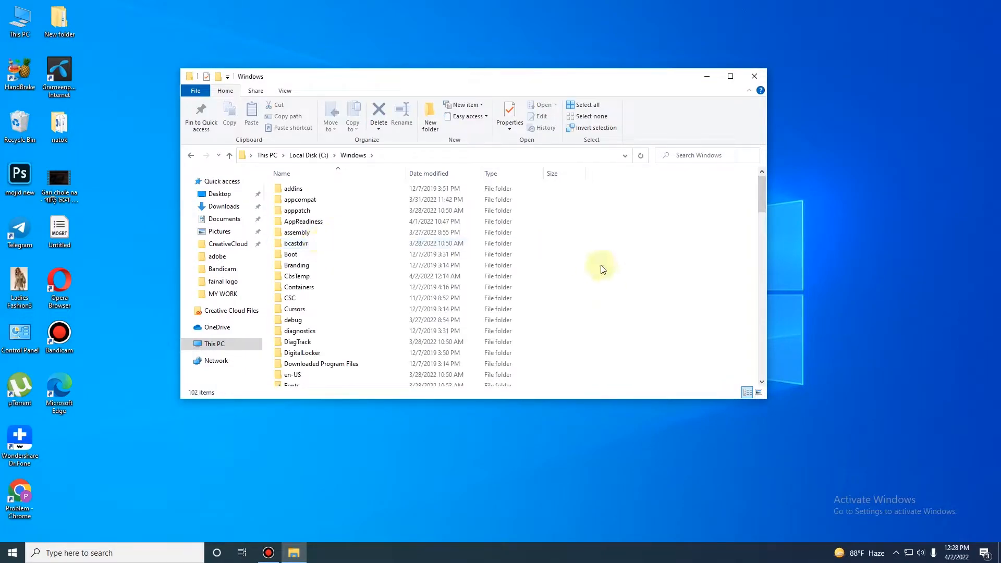
- Find the SoftwareDistribution folder inside Windows and open its Download subfolder
{"action": "scroll", "coordinate": [592, 249], "scroll_direction": "down", "scroll_amount": 2}
{"action": "scroll", "coordinate": [593, 250], "scroll_direction": "down", "scroll_amount": 1}
{"action": "scroll", "coordinate": [593, 250], "scroll_direction": "down", "scroll_amount": 1}
{"action": "scroll", "coordinate": [593, 250], "scroll_direction": "down", "scroll_amount": 1}
{"action": "scroll", "coordinate": [593, 250], "scroll_direction": "down", "scroll_amount": 1}
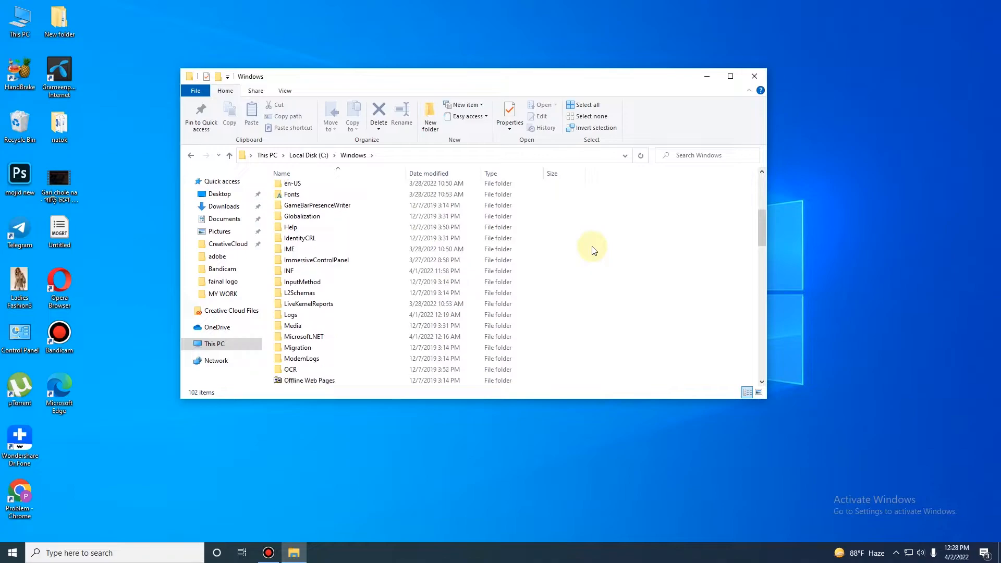
{"action": "scroll", "coordinate": [593, 250], "scroll_direction": "down", "scroll_amount": 5}
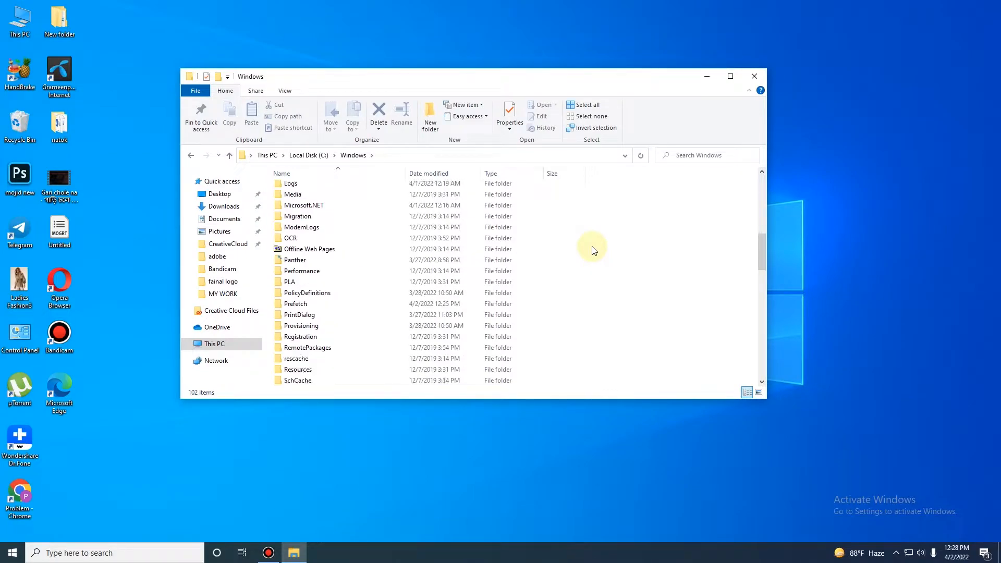
{"action": "scroll", "coordinate": [593, 251], "scroll_direction": "down", "scroll_amount": 11}
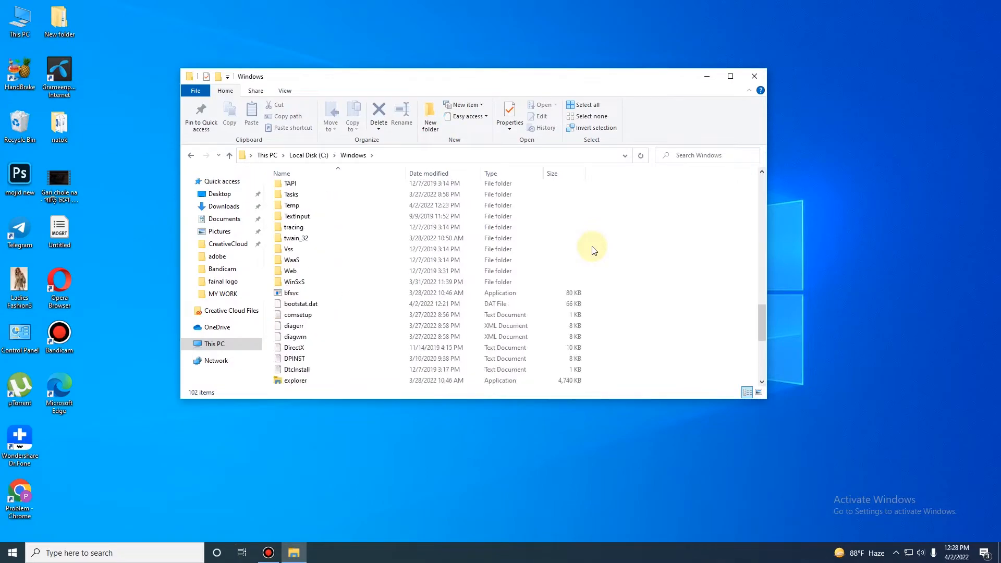
{"action": "scroll", "coordinate": [593, 251], "scroll_direction": "down", "scroll_amount": 6}
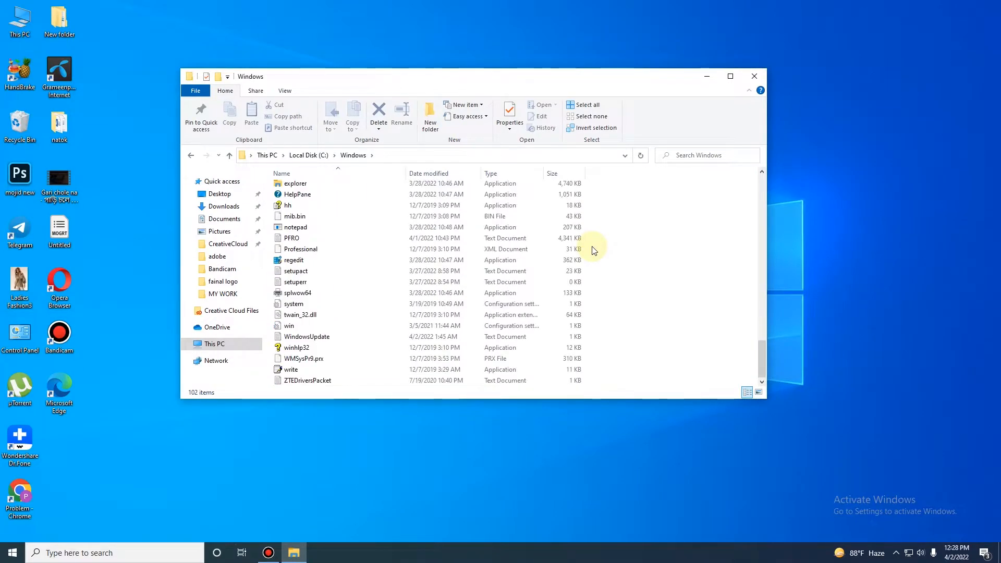
{"action": "scroll", "coordinate": [593, 250], "scroll_direction": "up", "scroll_amount": 12}
{"action": "scroll", "coordinate": [593, 250], "scroll_direction": "up", "scroll_amount": 2}
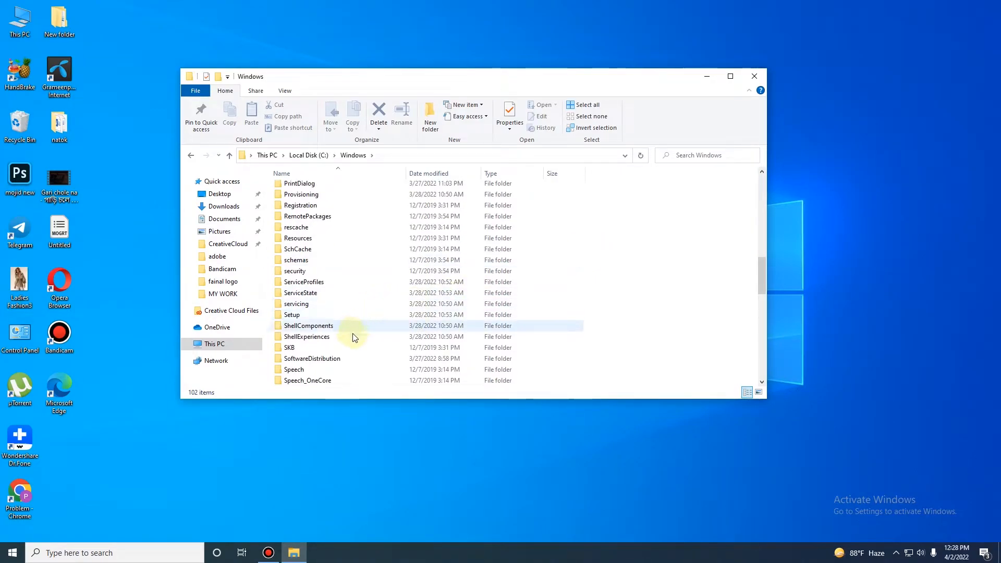
{"action": "double_click", "coordinate": [346, 358]}
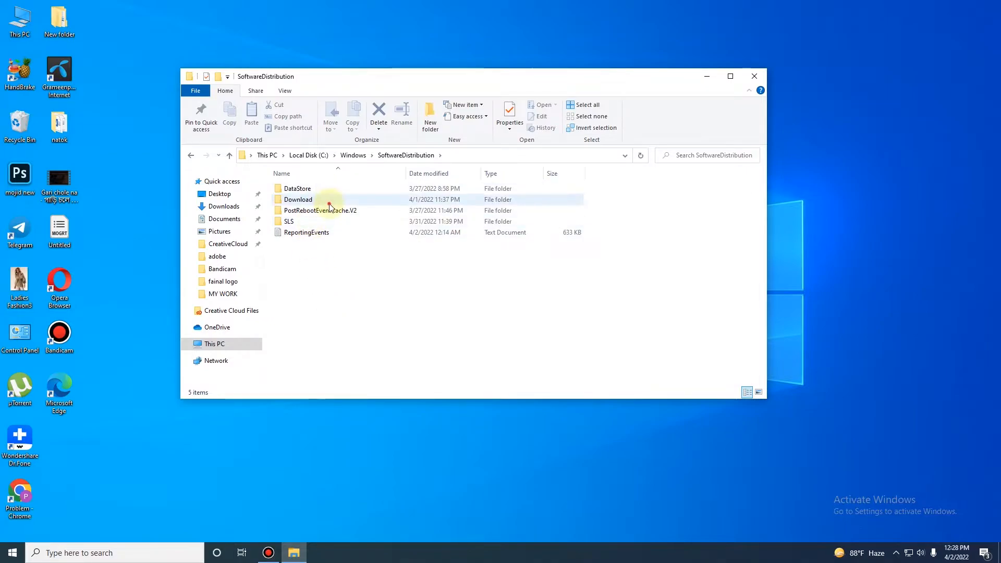
{"action": "double_click", "coordinate": [307, 200]}
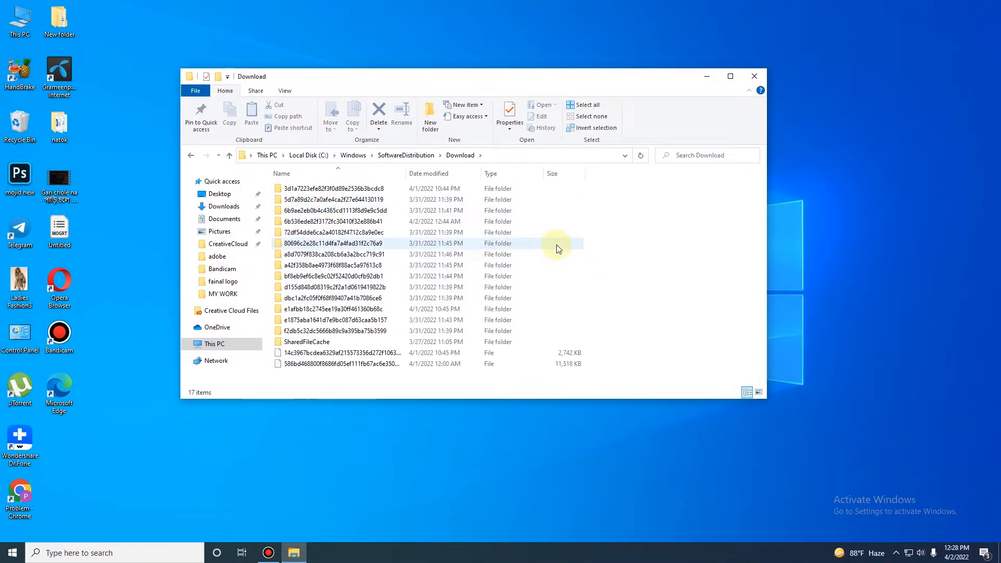
- Delete all items in the SoftwareDistribution Download folder, granting administrator permission for all of them, and close the window
{"action": "left_click_drag", "start_coordinate": [613, 187], "coordinate": [511, 463]}
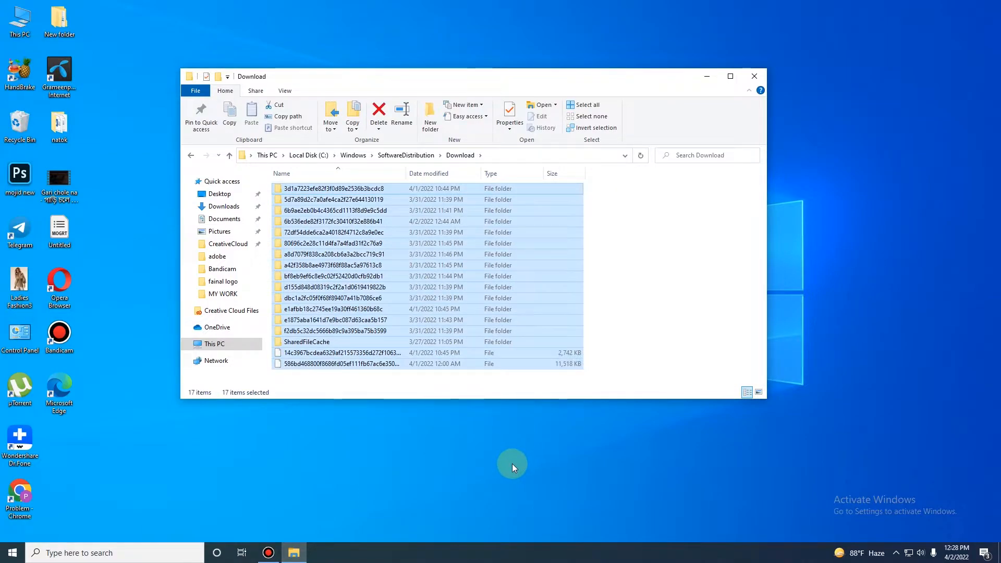
{"action": "right_click", "coordinate": [486, 331]}
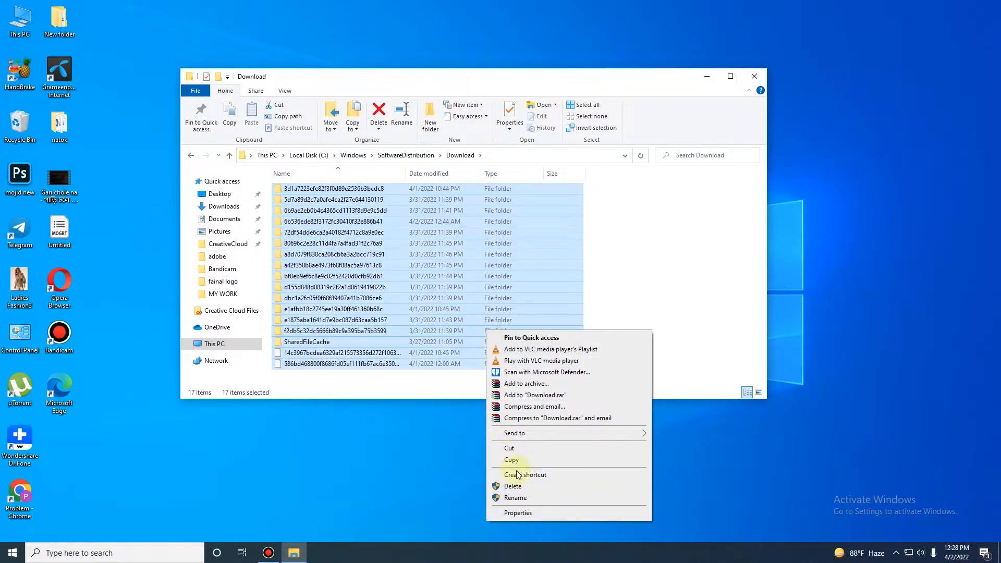
{"action": "left_click", "coordinate": [521, 486]}
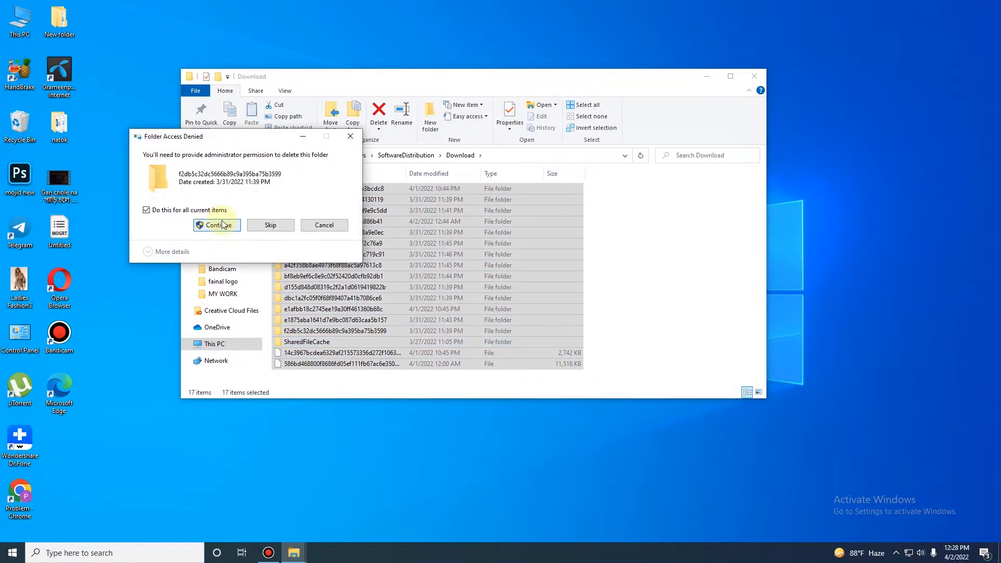
{"action": "left_click", "coordinate": [223, 224]}
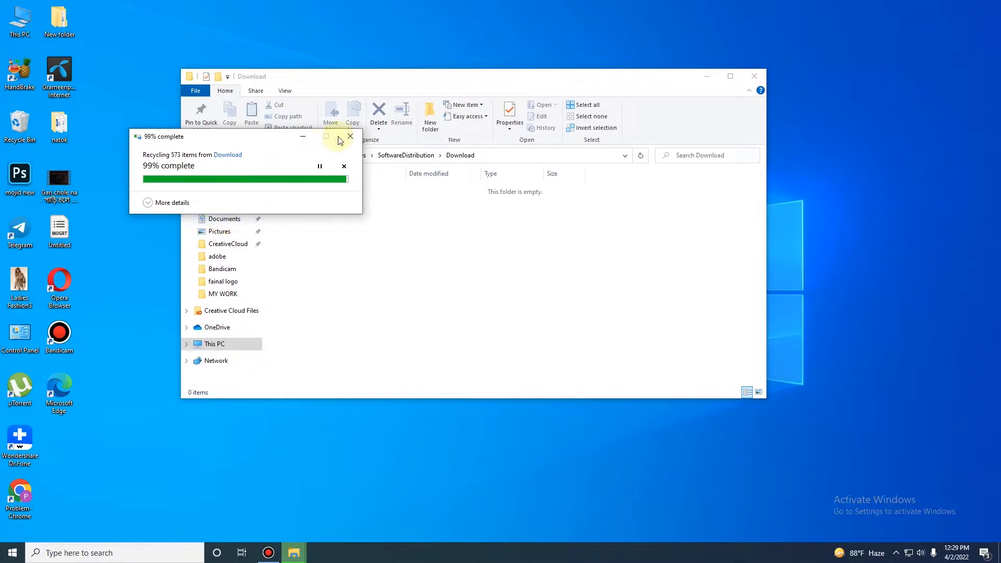
{"action": "left_click", "coordinate": [756, 75]}
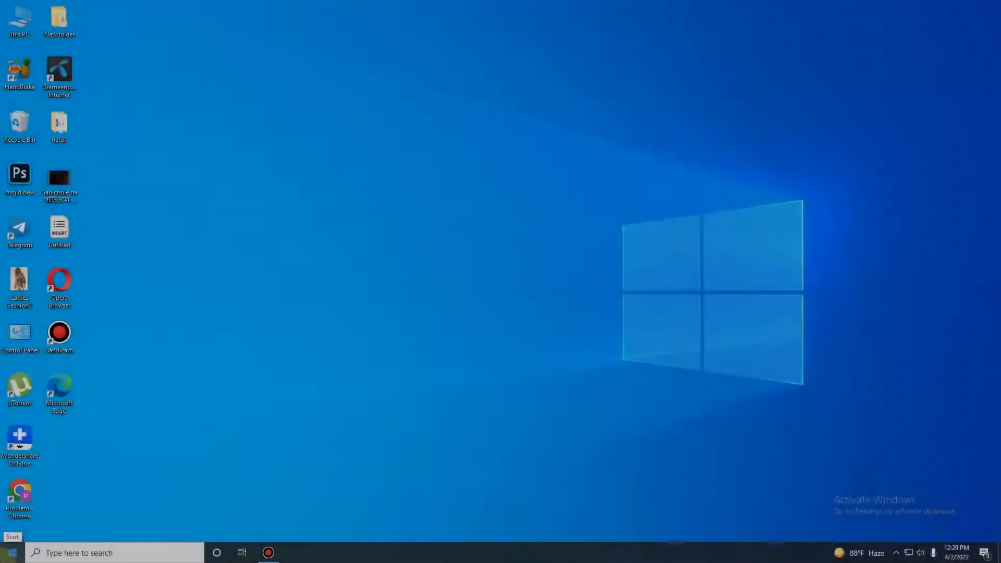
- Open the user's temporary files folder by running the command %temp%
{"action": "right_click", "coordinate": [5, 557]}
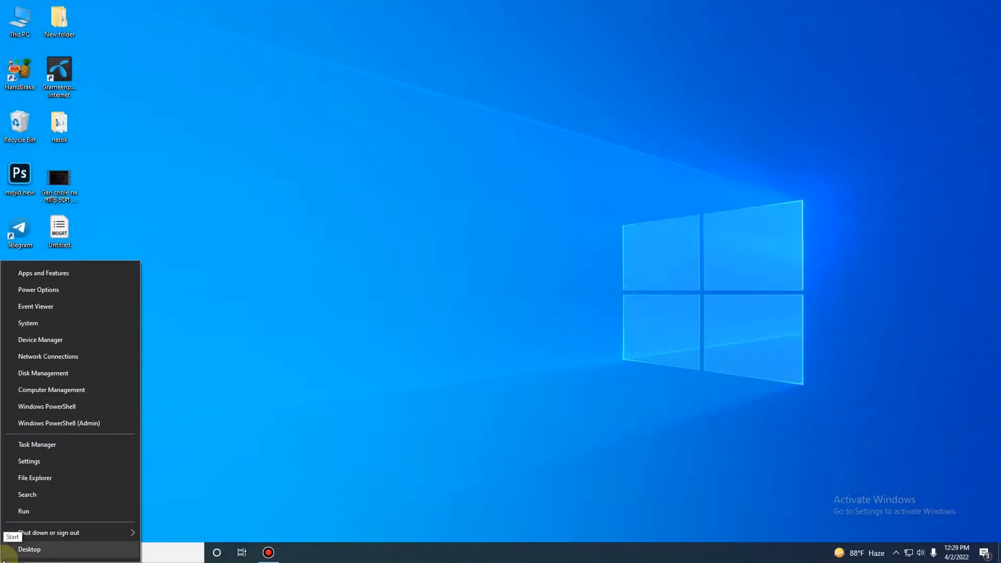
{"action": "left_click", "coordinate": [31, 515]}
{"action": "left_click", "coordinate": [104, 489]}
{"action": "key", "text": "BackSpace"}
{"action": "key", "text": "BackSpace"}
{"action": "key", "text": "BackSpace"}
{"action": "key", "text": "BackSpace"}
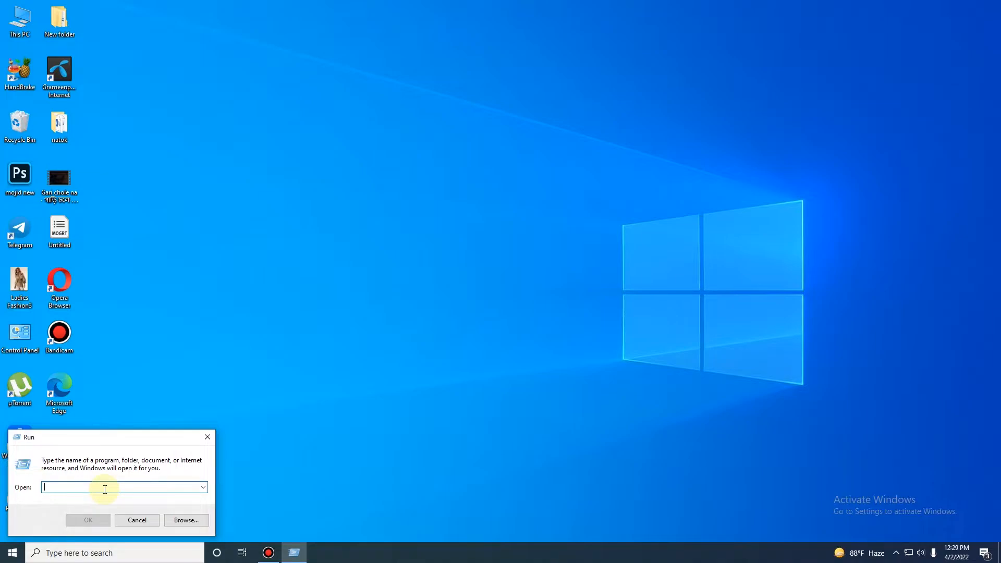
{"action": "type", "text": "5"}
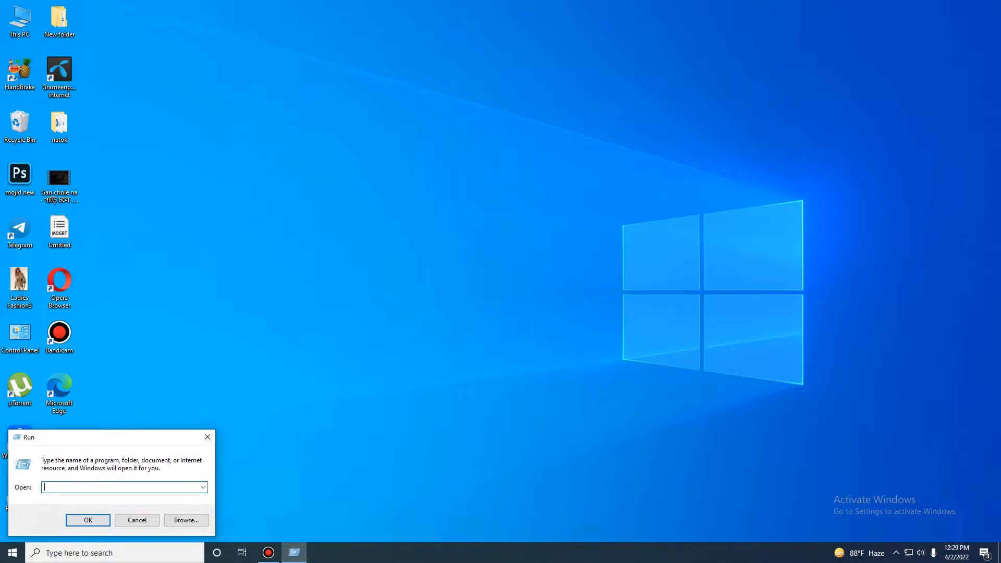
{"action": "type", "text": "%"}
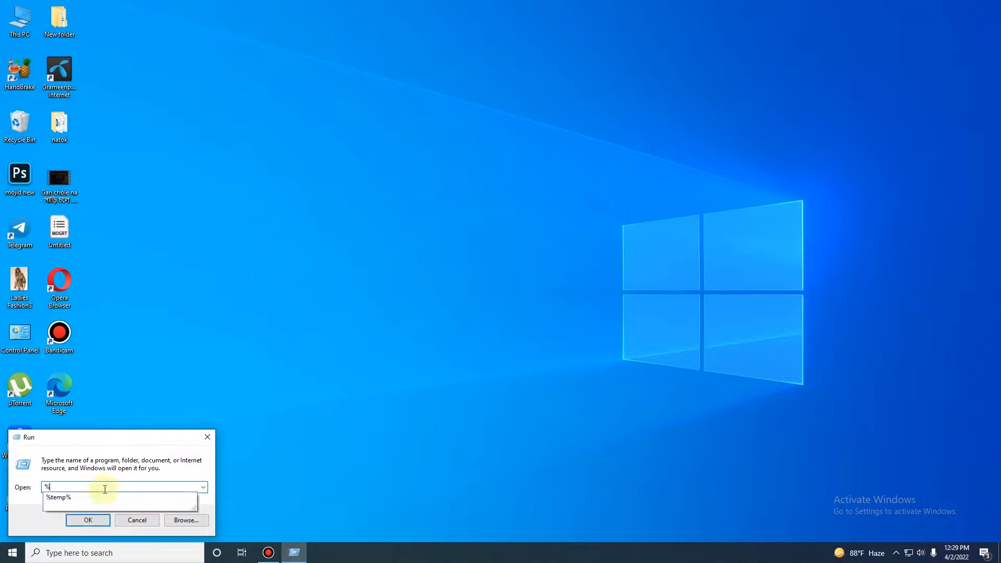
{"action": "type", "text": "temp%"}
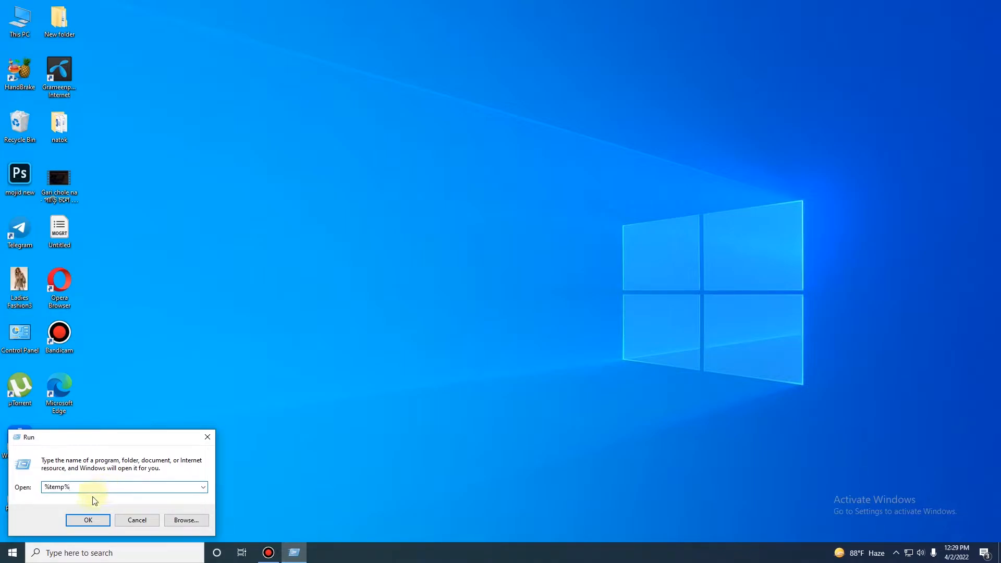
{"action": "left_click", "coordinate": [92, 518]}
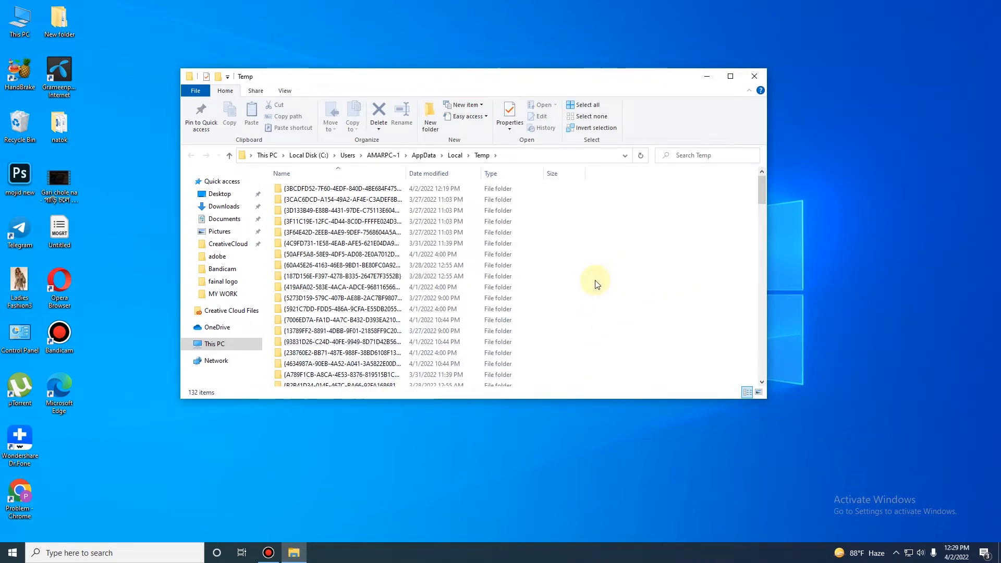
- Delete everything in the user's Temp folder, skipping all items that are in use, and close the window
{"action": "key", "text": "ctrl+a"}
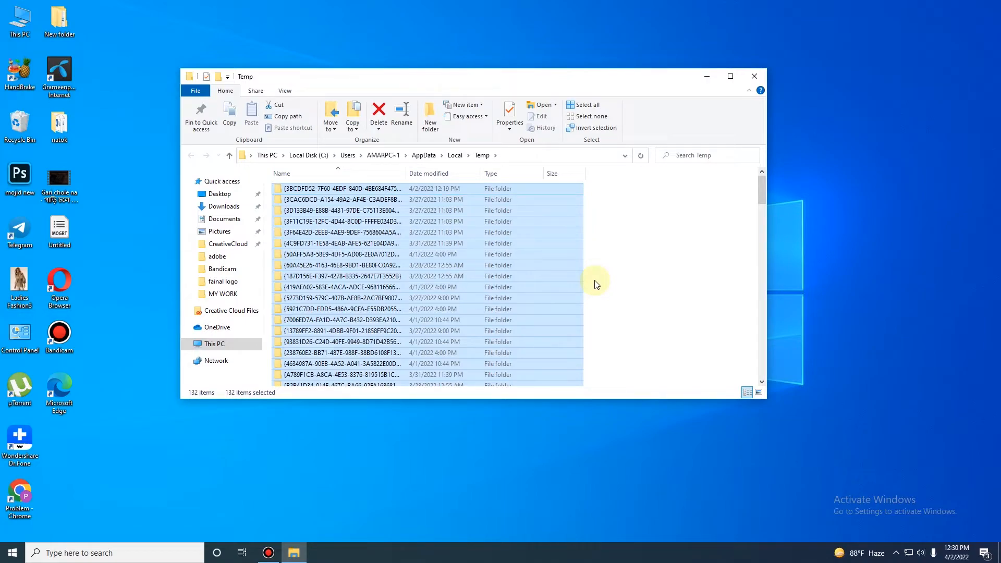
{"action": "key", "text": "Delete"}
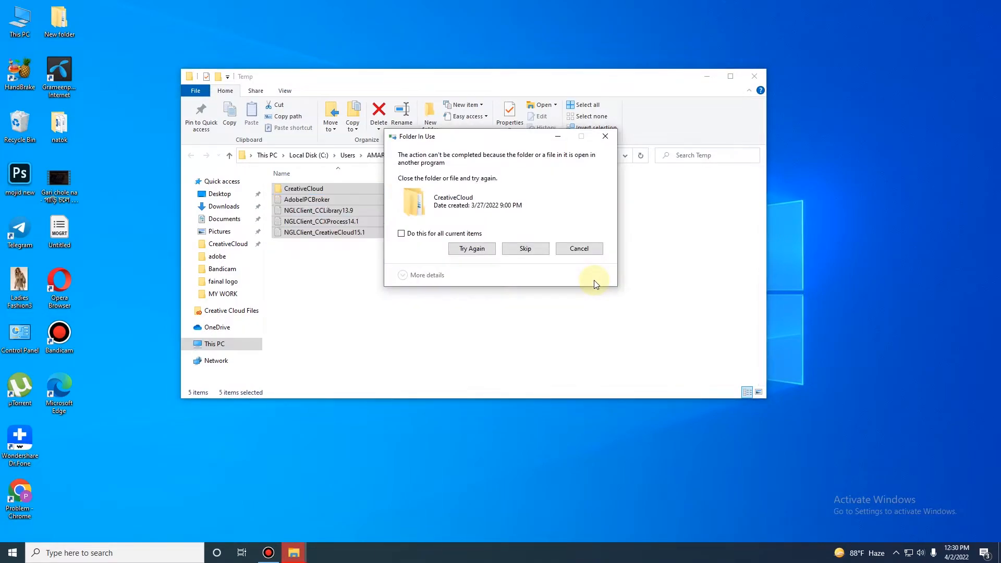
{"action": "left_click", "coordinate": [451, 234]}
{"action": "left_click", "coordinate": [474, 249]}
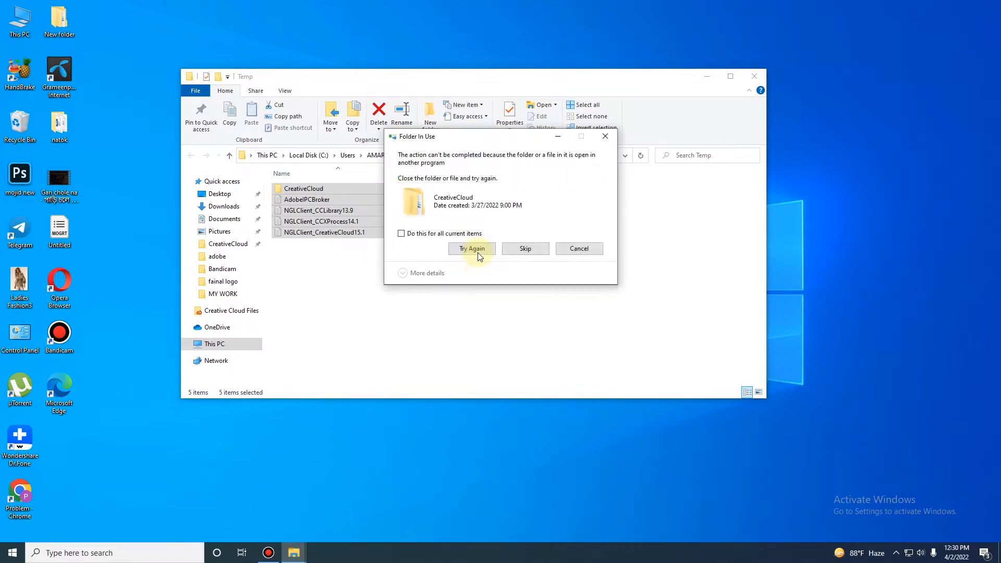
{"action": "left_click", "coordinate": [456, 235]}
{"action": "left_click", "coordinate": [525, 249]}
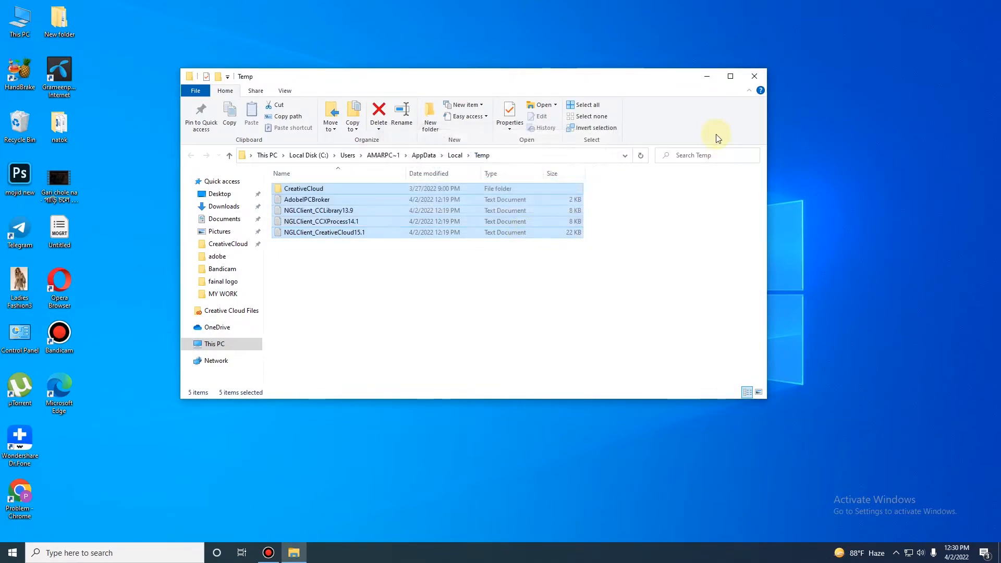
{"action": "left_click", "coordinate": [755, 77]}
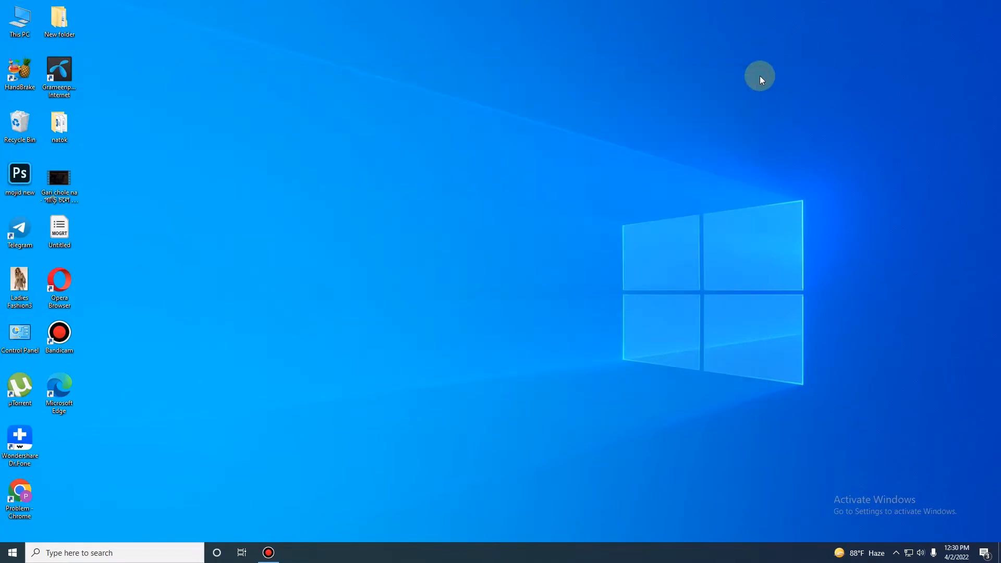
- Open the Windows Temp folder by running the command temp and grant permanent access to it
{"action": "right_click", "coordinate": [9, 555]}
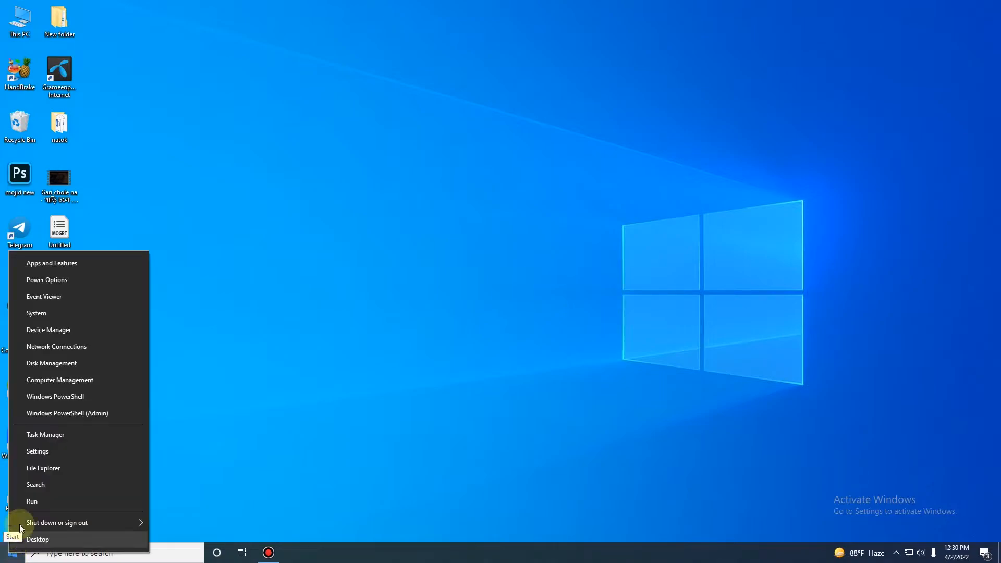
{"action": "left_click", "coordinate": [32, 501]}
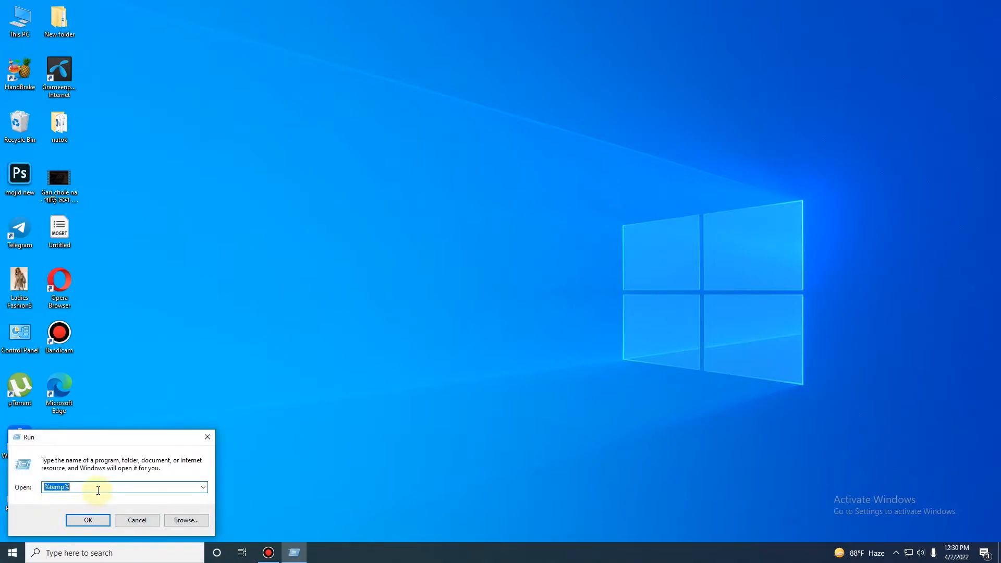
{"action": "key", "text": "BackSpace"}
{"action": "type", "text": "t"}
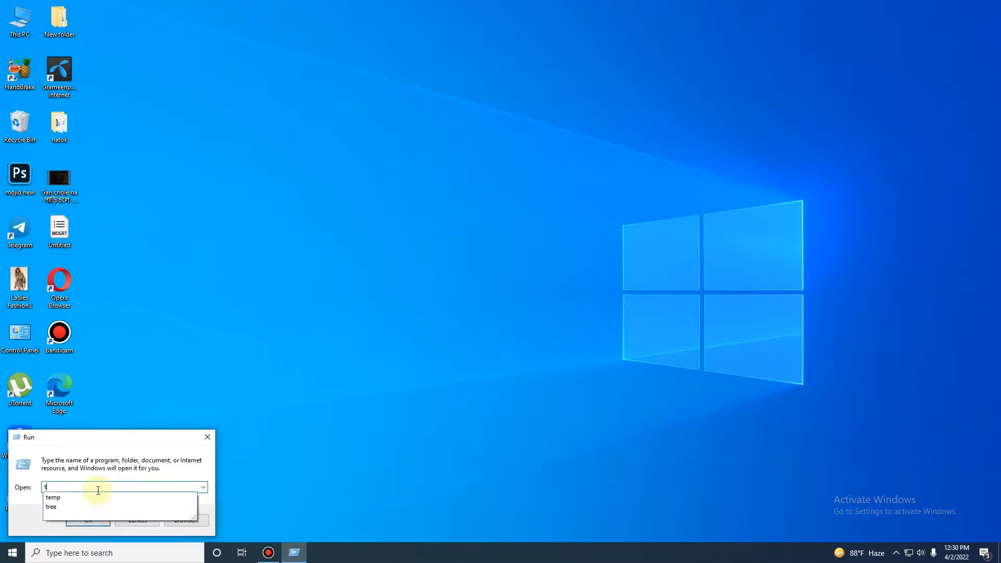
{"action": "type", "text": "emp"}
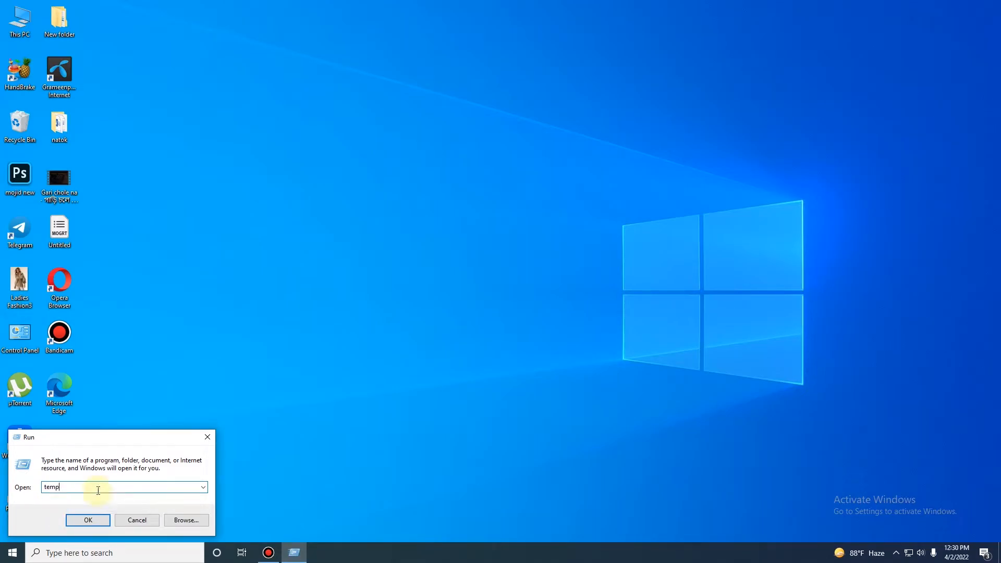
{"action": "key", "text": "Return"}
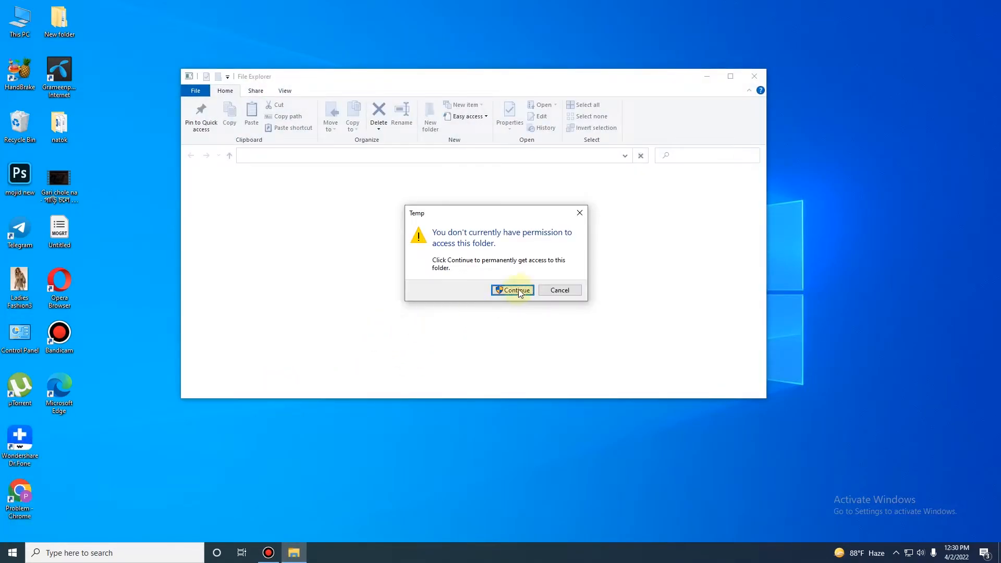
{"action": "left_click", "coordinate": [516, 290]}
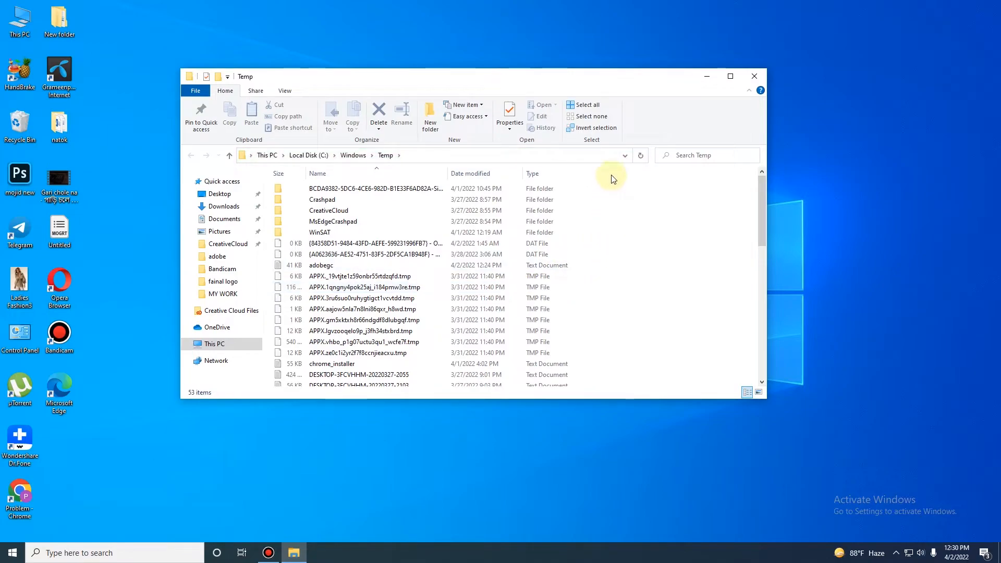
- Delete everything in the Windows Temp folder, granting administrator permission and skipping all items in use, and close the window
{"action": "left_click_drag", "start_coordinate": [620, 183], "coordinate": [504, 474]}
{"action": "right_click", "coordinate": [475, 287]}
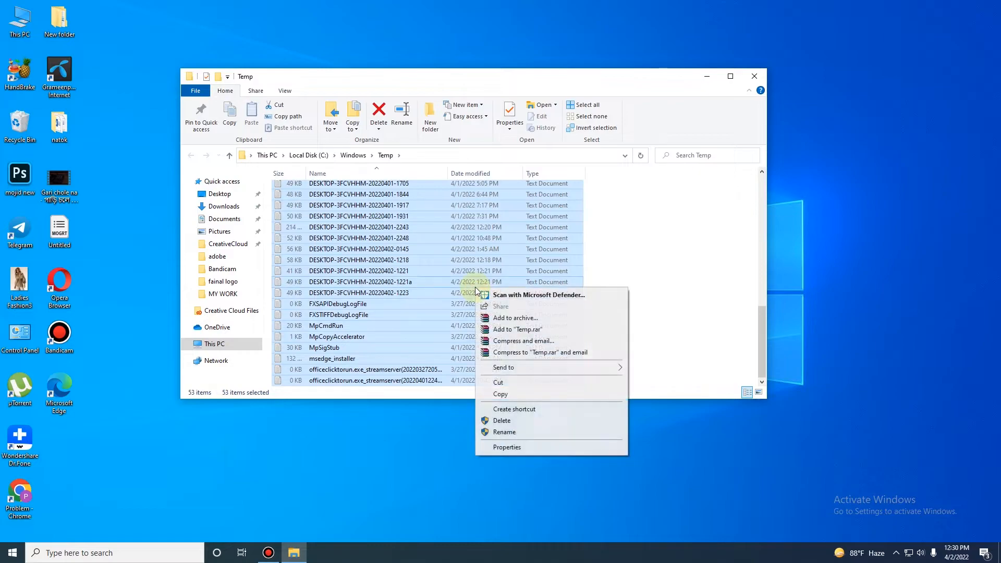
{"action": "left_click", "coordinate": [502, 420]}
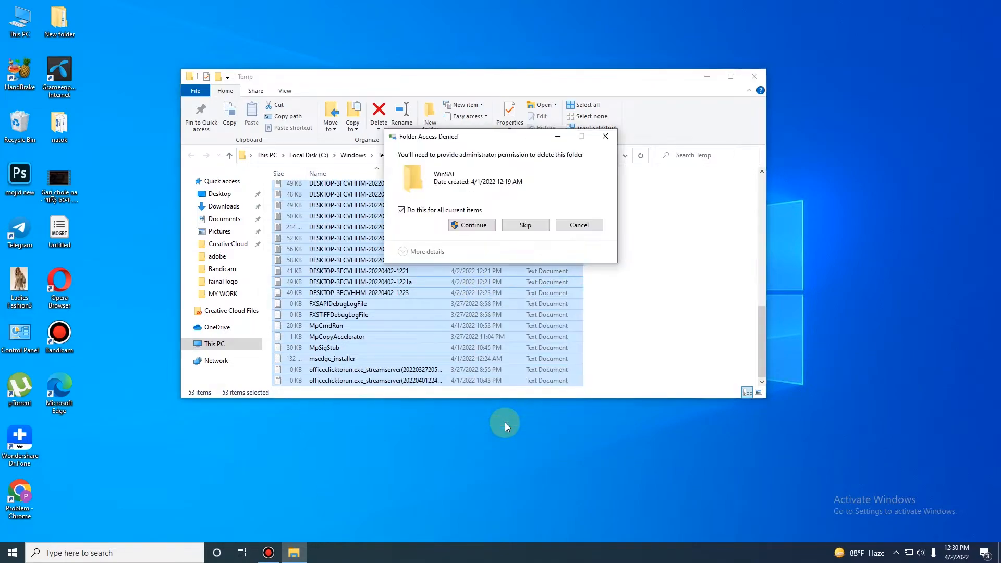
{"action": "left_click", "coordinate": [484, 226]}
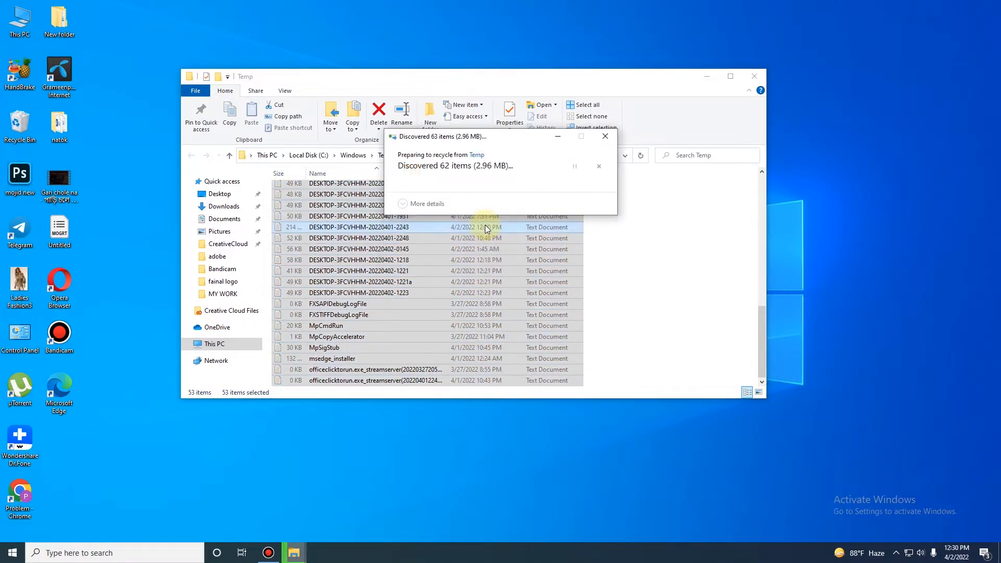
{"action": "left_click", "coordinate": [437, 235]}
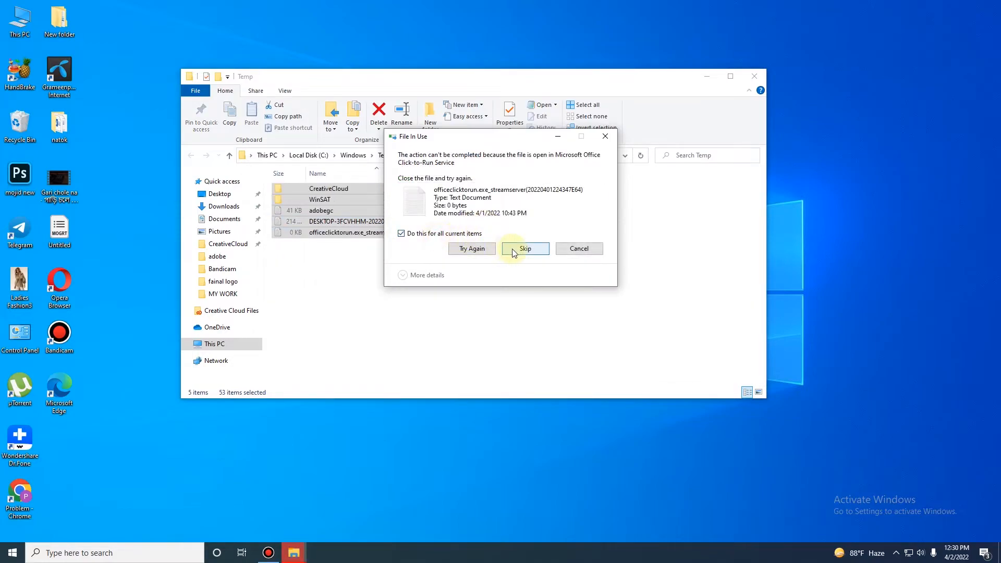
{"action": "left_click", "coordinate": [512, 251]}
{"action": "left_click", "coordinate": [426, 234]}
{"action": "left_click", "coordinate": [526, 248]}
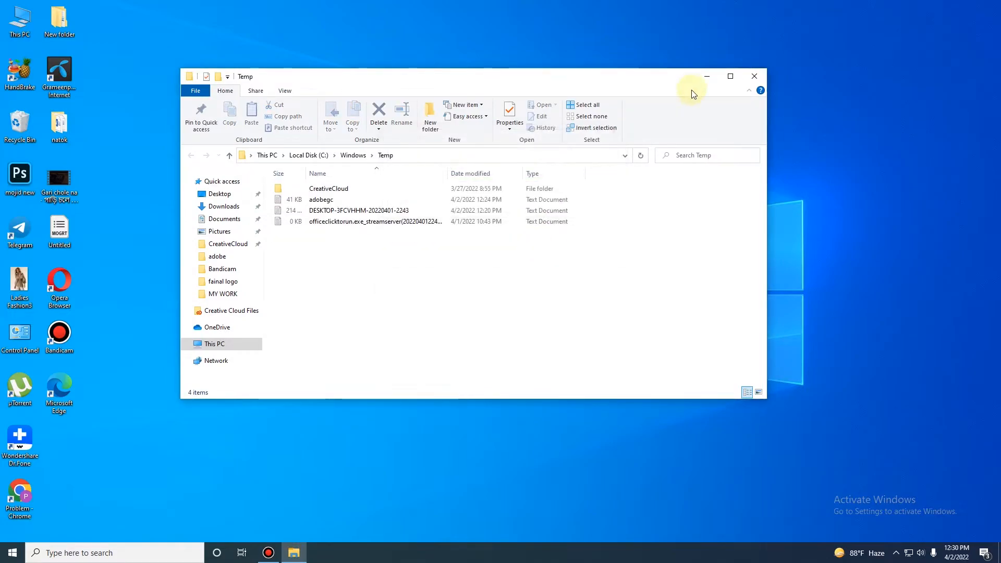
{"action": "left_click", "coordinate": [754, 77]}
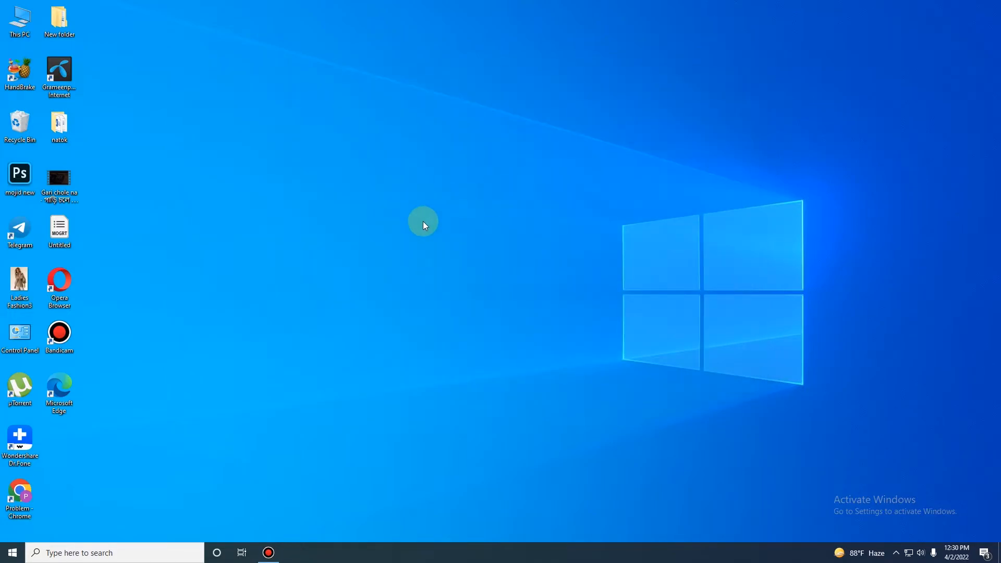
- Run the command tree from the Run dialog
{"action": "right_click", "coordinate": [12, 553]}
{"action": "left_click", "coordinate": [34, 503]}
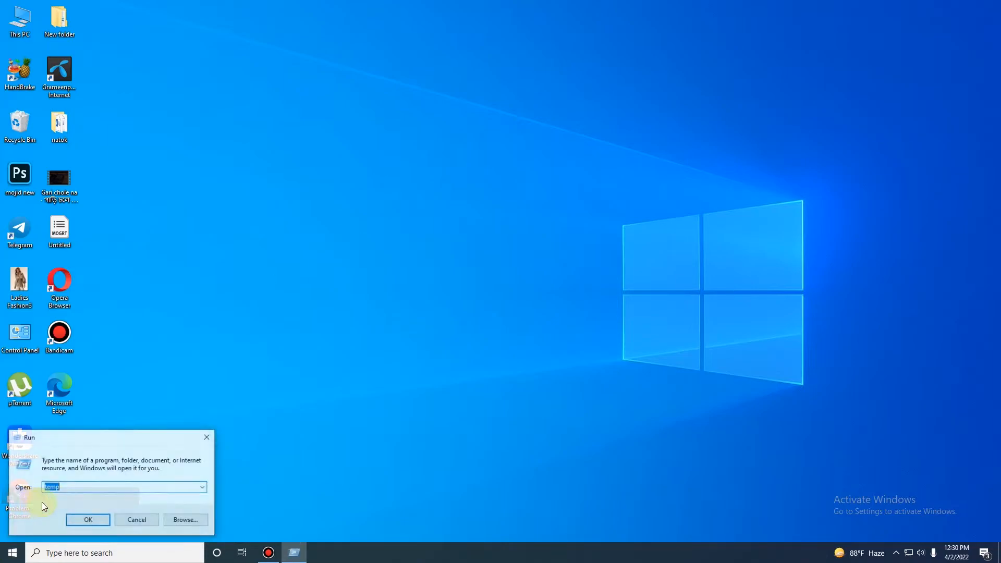
{"action": "left_click", "coordinate": [115, 487]}
{"action": "key", "text": "BackSpace"}
{"action": "key", "text": "BackSpace"}
{"action": "key", "text": "BackSpace"}
{"action": "key", "text": "BackSpace"}
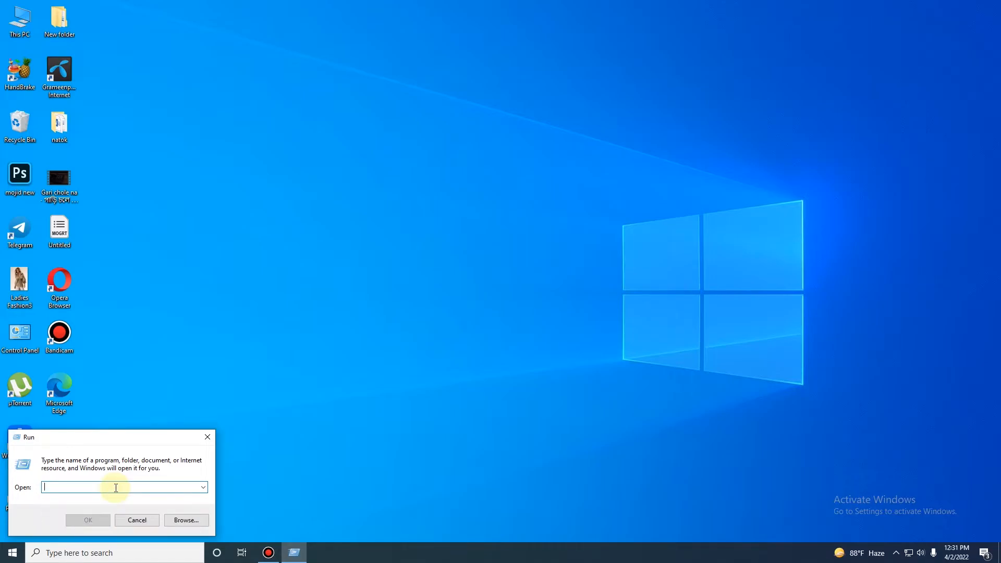
{"action": "type", "text": "t"}
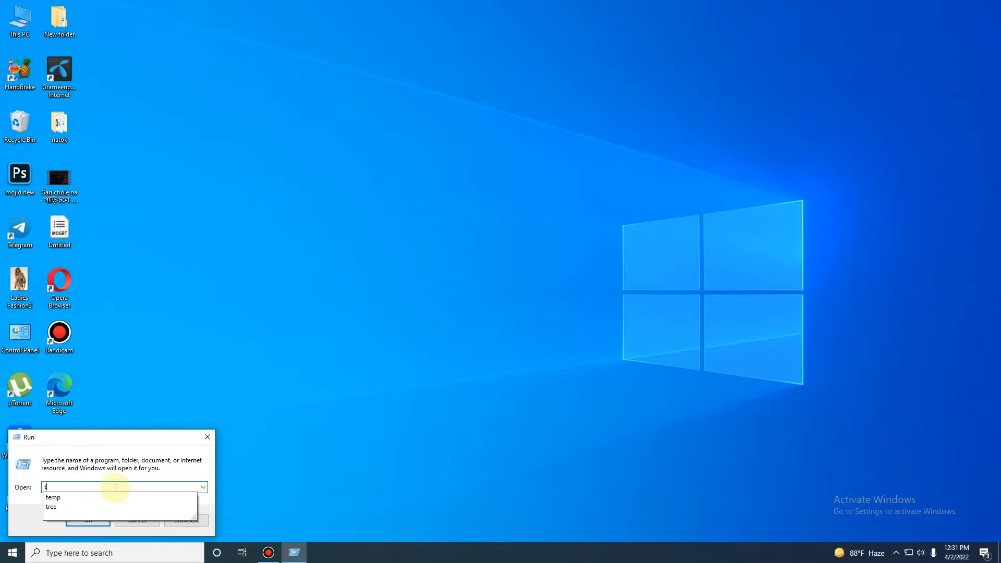
{"action": "type", "text": "ree"}
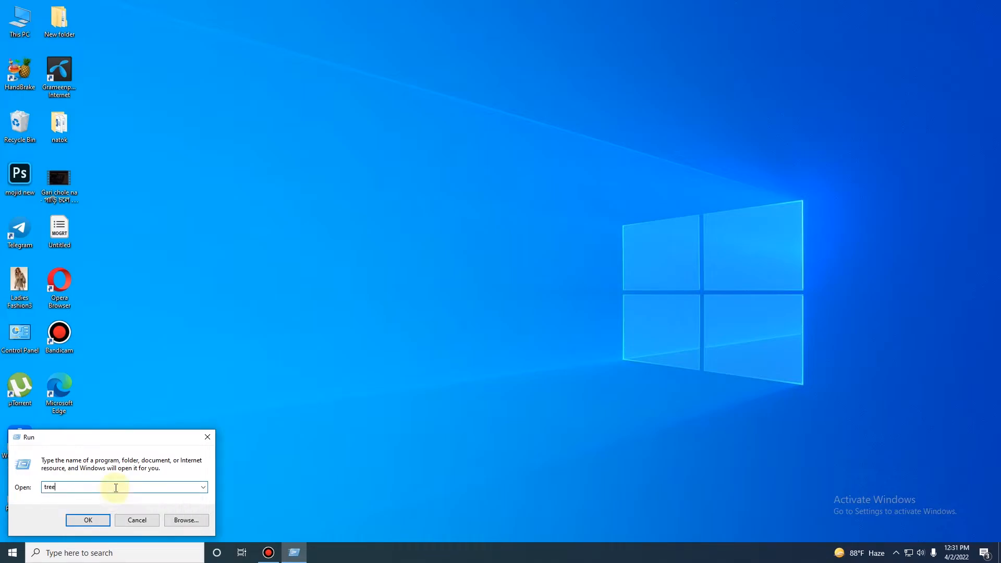
{"action": "left_click", "coordinate": [93, 521]}
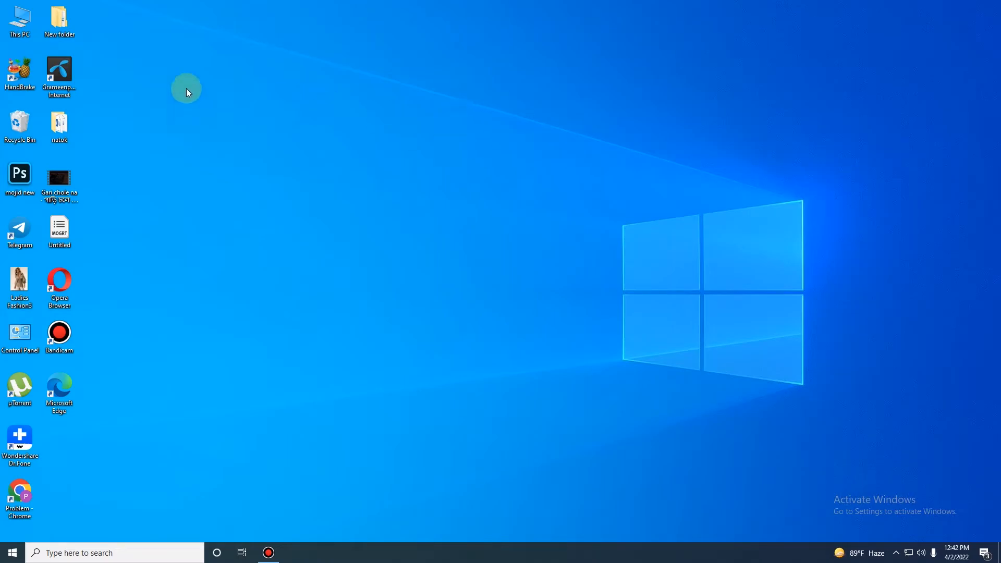
- Open Disk Cleanup for Local Disk (C:) from the drive's properties
{"action": "double_click", "coordinate": [28, 19]}
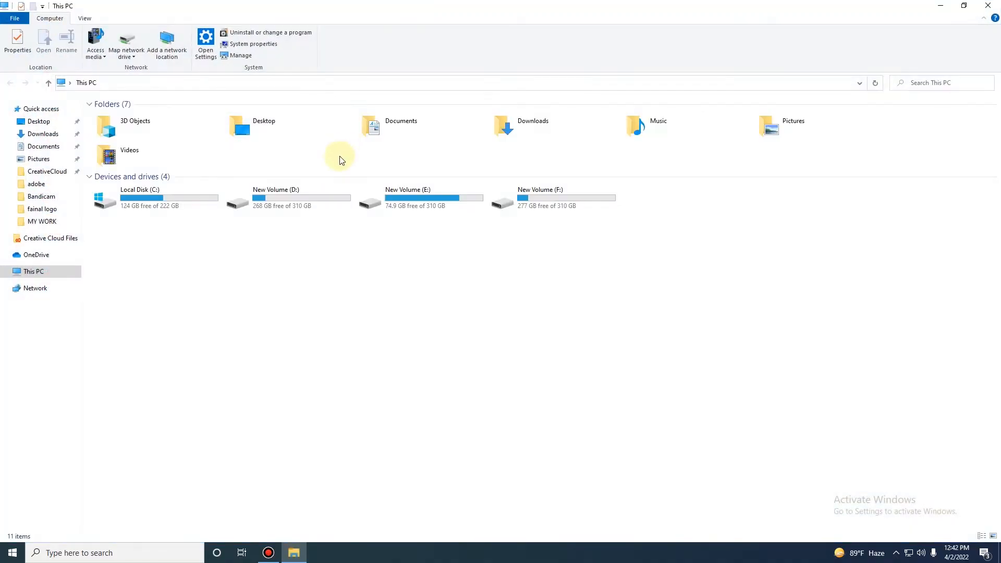
{"action": "right_click", "coordinate": [178, 193]}
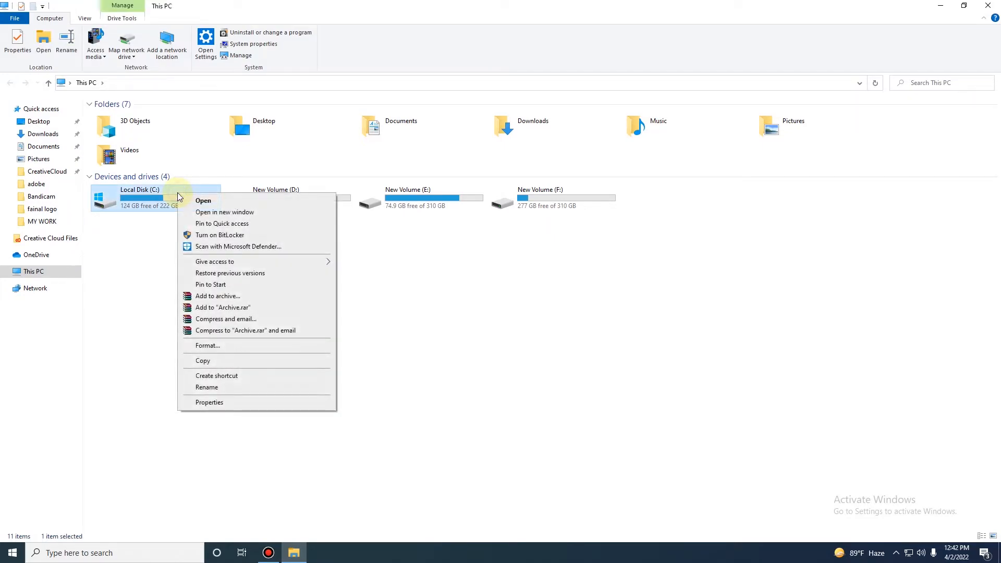
{"action": "left_click", "coordinate": [208, 402]}
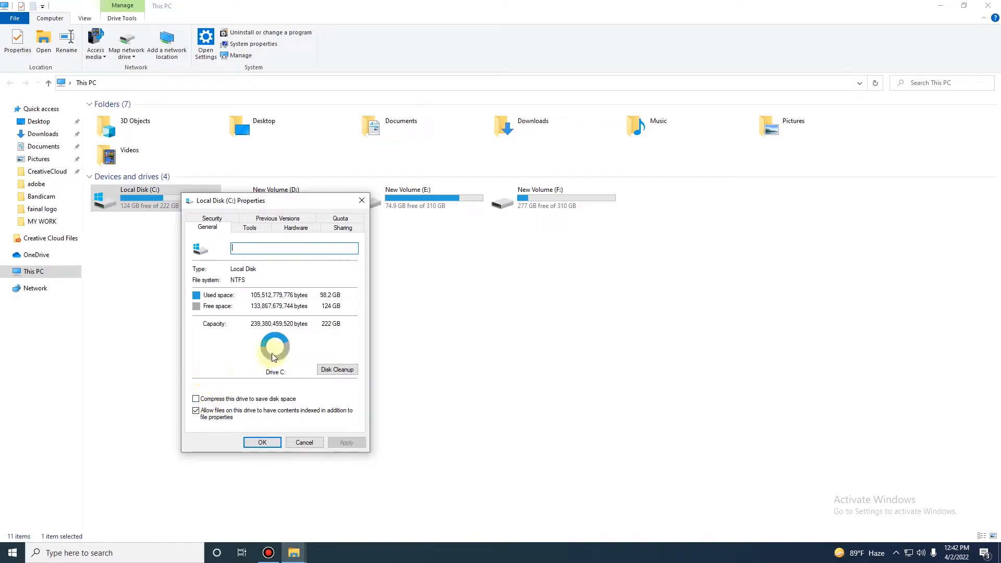
{"action": "left_click", "coordinate": [338, 369]}
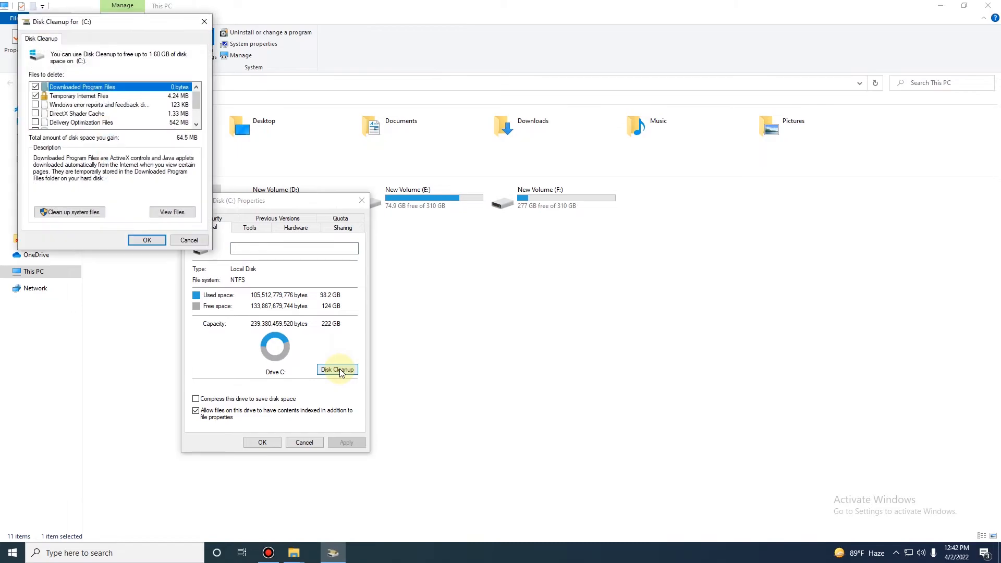
- Mark Windows error reports, DirectX Shader Cache, Delivery Optimization Files, Recycle Bin and Temporary files for deletion as well
{"action": "left_click", "coordinate": [35, 113]}
{"action": "left_click", "coordinate": [35, 117]}
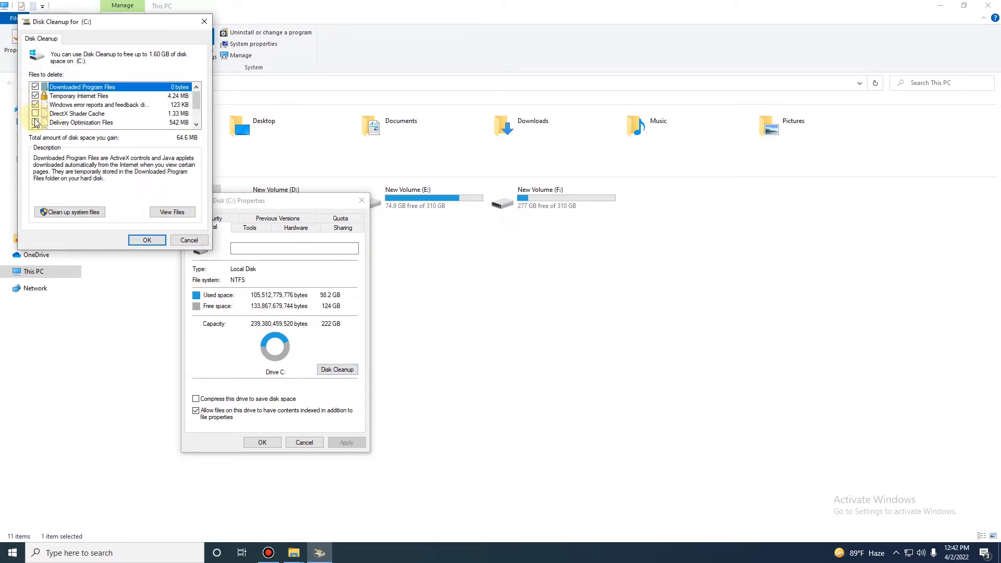
{"action": "left_click", "coordinate": [35, 113]}
{"action": "scroll", "coordinate": [128, 107], "scroll_direction": "down", "scroll_amount": 1}
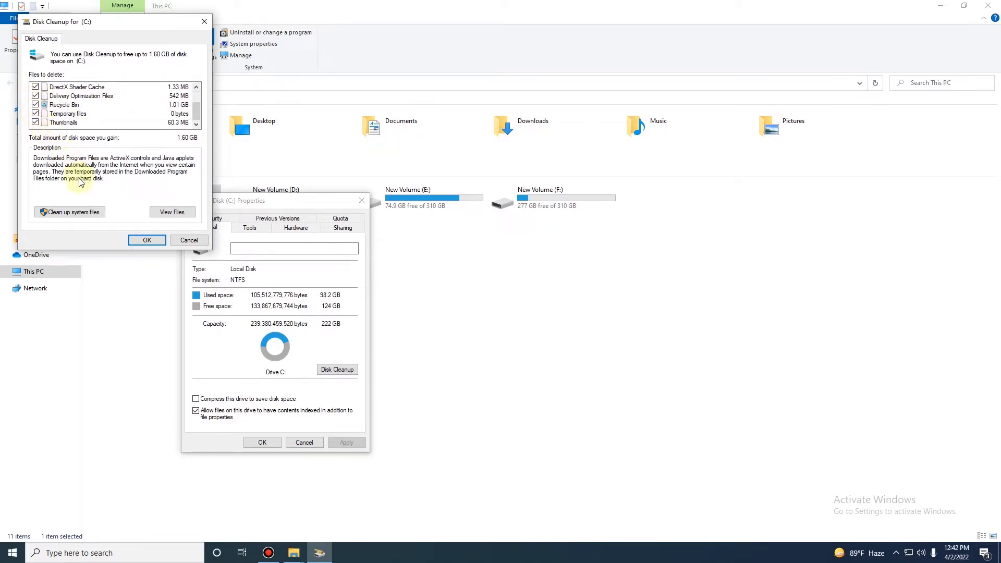
- Rescan drive C: with system files included, permanently delete the preselected files, and close File Explorer and the drive's properties
{"action": "left_click", "coordinate": [69, 214]}
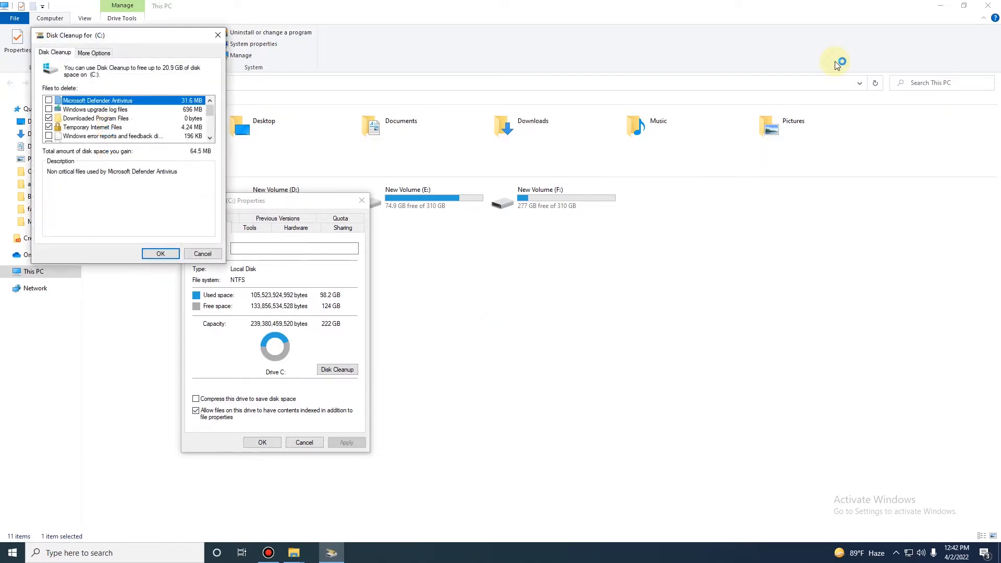
{"action": "left_click", "coordinate": [998, 4]}
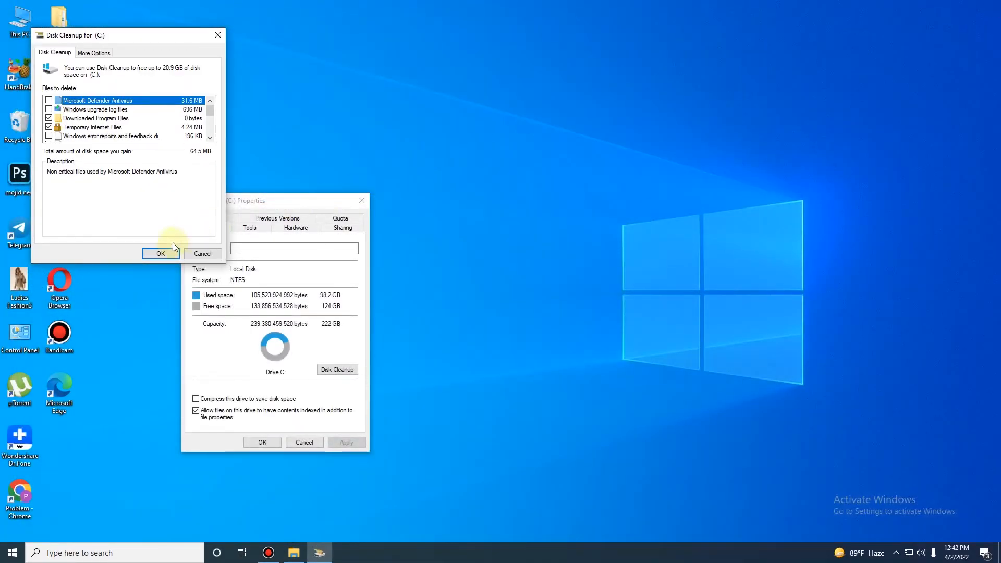
{"action": "left_click", "coordinate": [168, 257]}
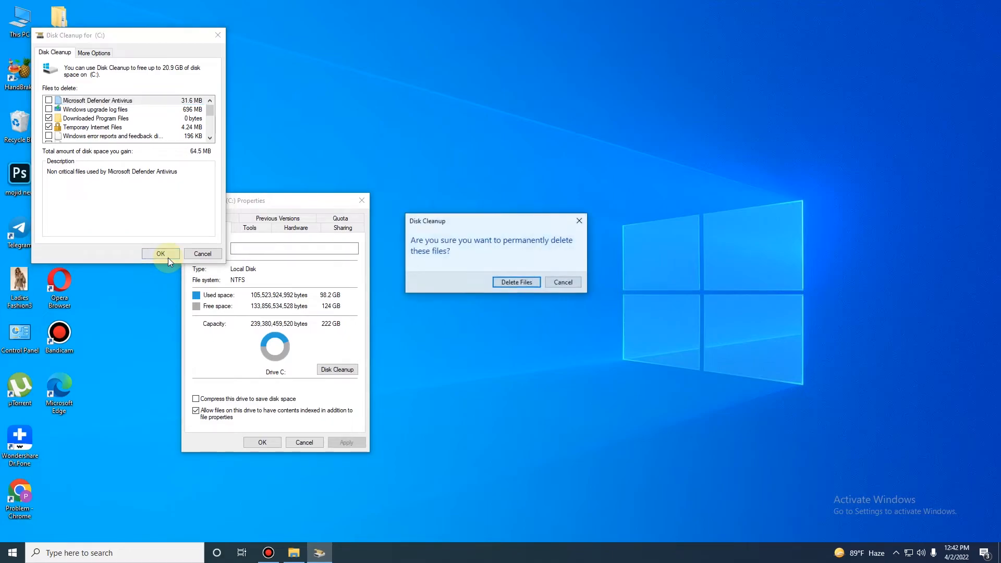
{"action": "left_click", "coordinate": [511, 287]}
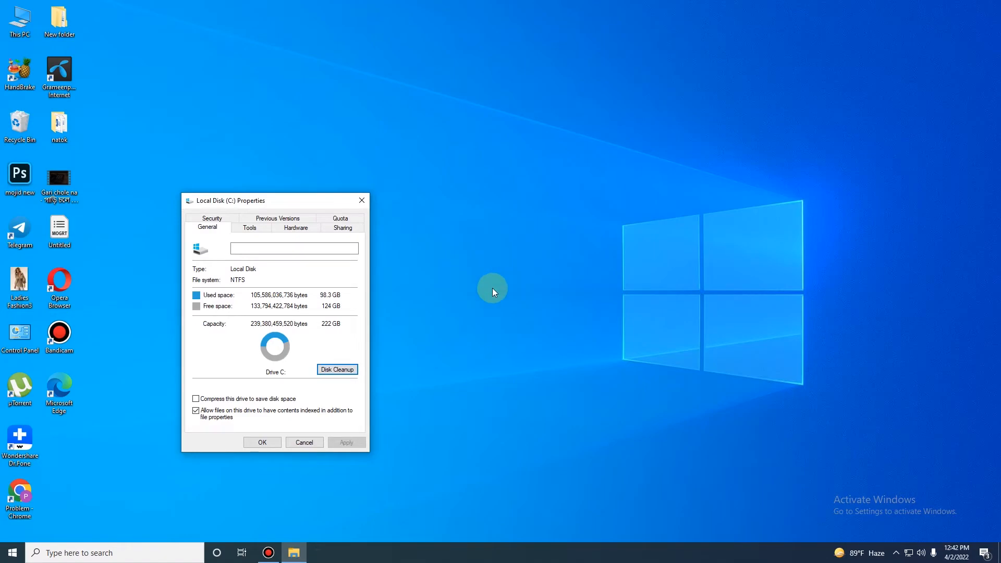
{"action": "left_click", "coordinate": [263, 442]}
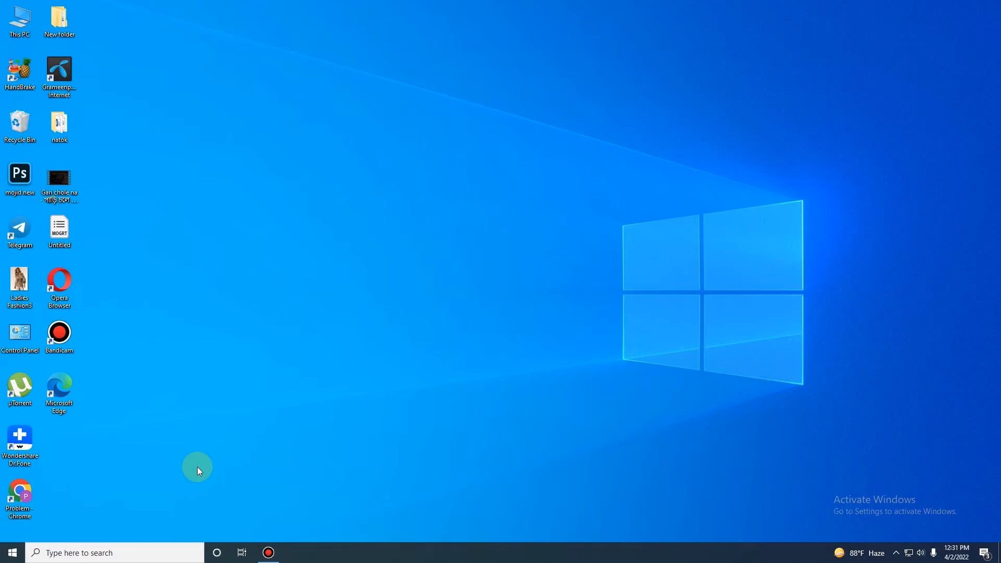
- Open the system Storage settings, leave Storage Sense turned on, and open its configuration page
{"action": "left_click", "coordinate": [11, 554]}
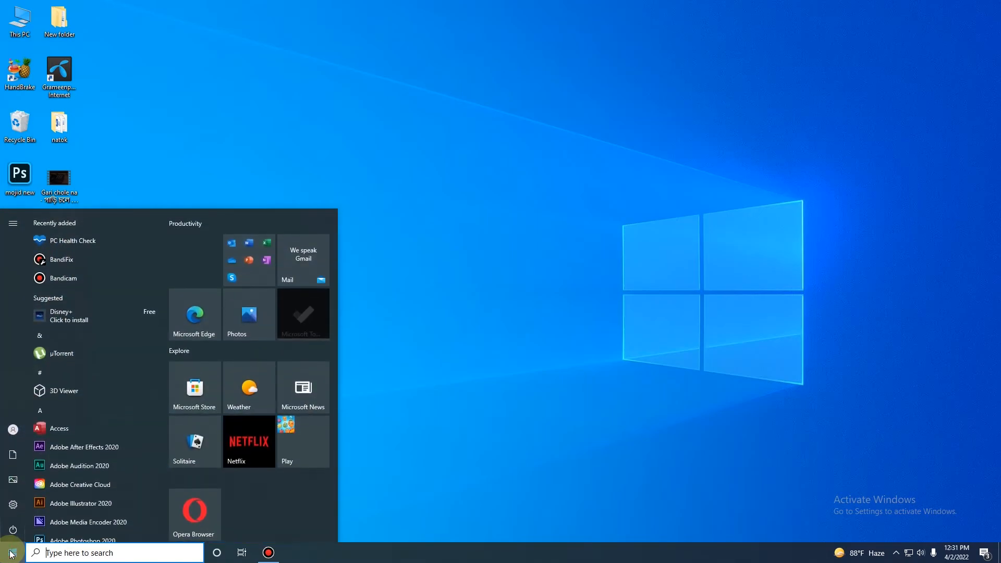
{"action": "left_click", "coordinate": [14, 506]}
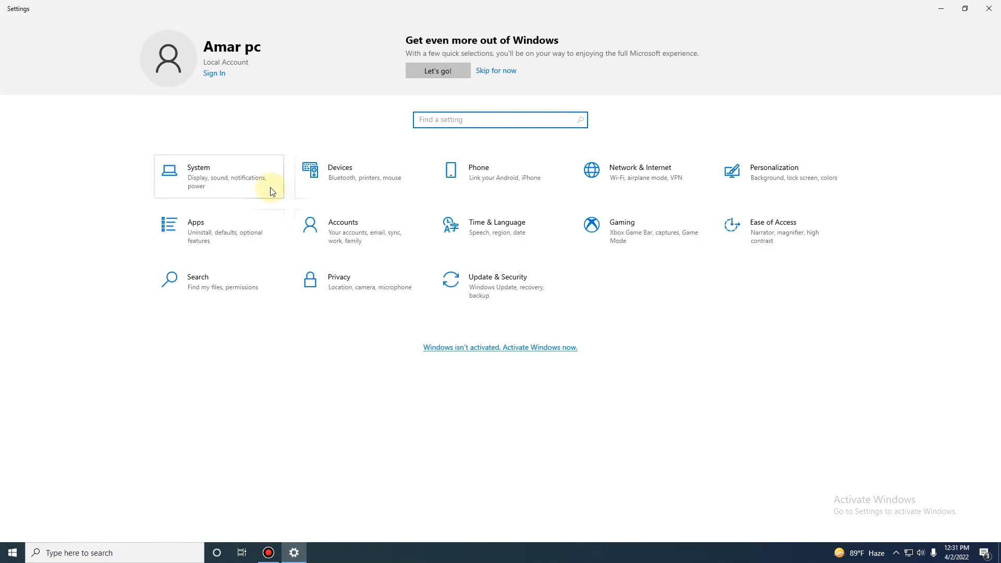
{"action": "left_click", "coordinate": [272, 190]}
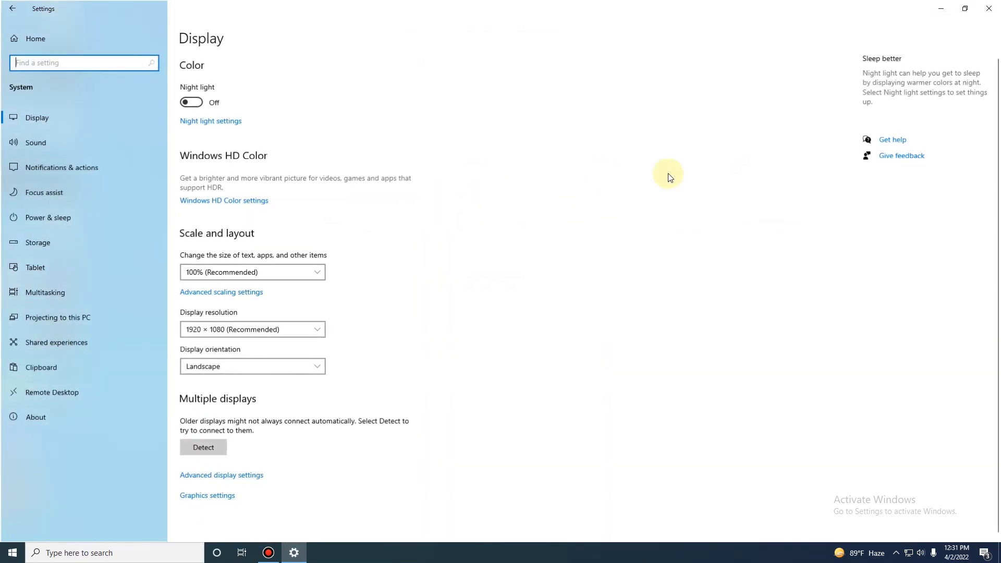
{"action": "left_click", "coordinate": [80, 237]}
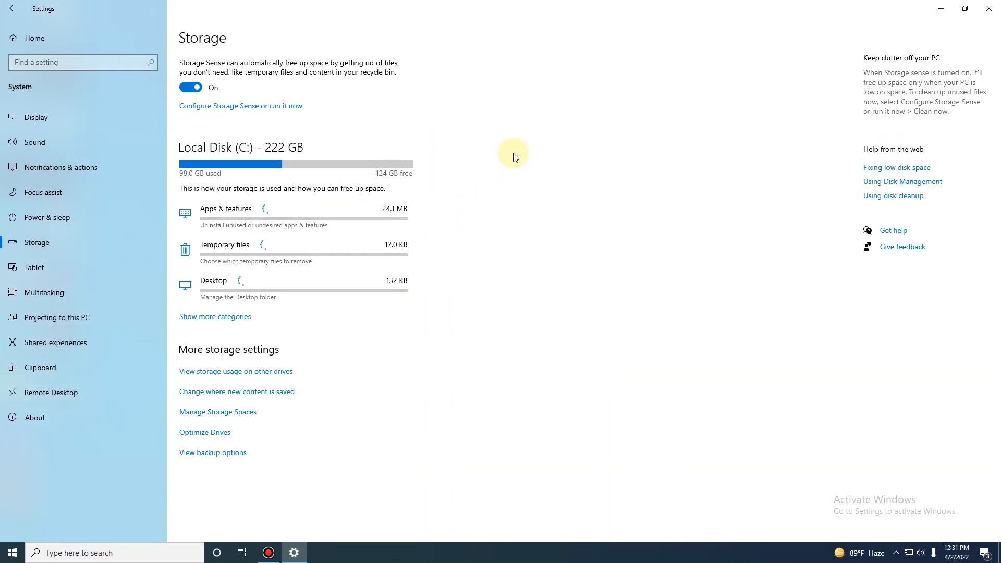
{"action": "left_click", "coordinate": [193, 87]}
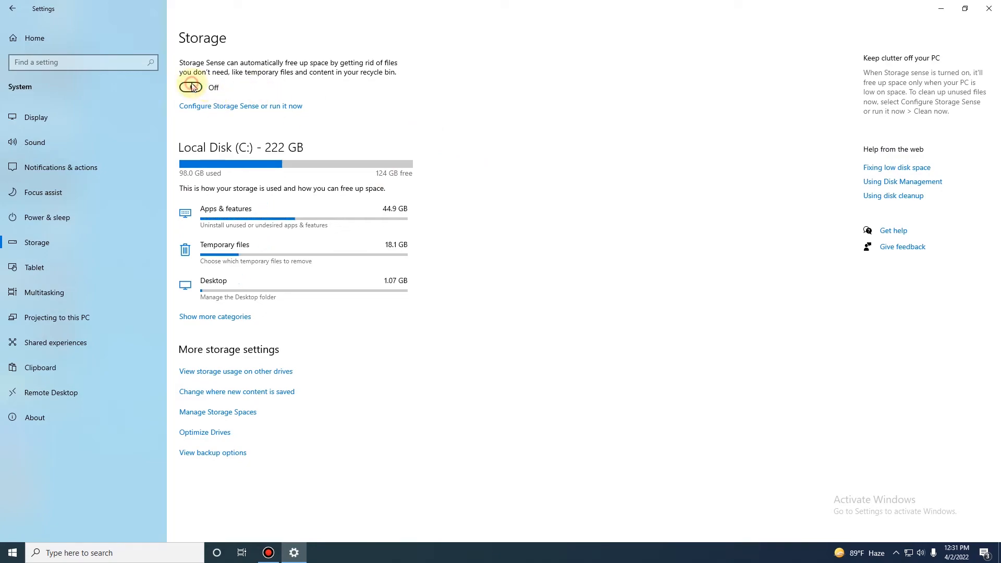
{"action": "left_click", "coordinate": [194, 88]}
{"action": "left_click", "coordinate": [286, 107]}
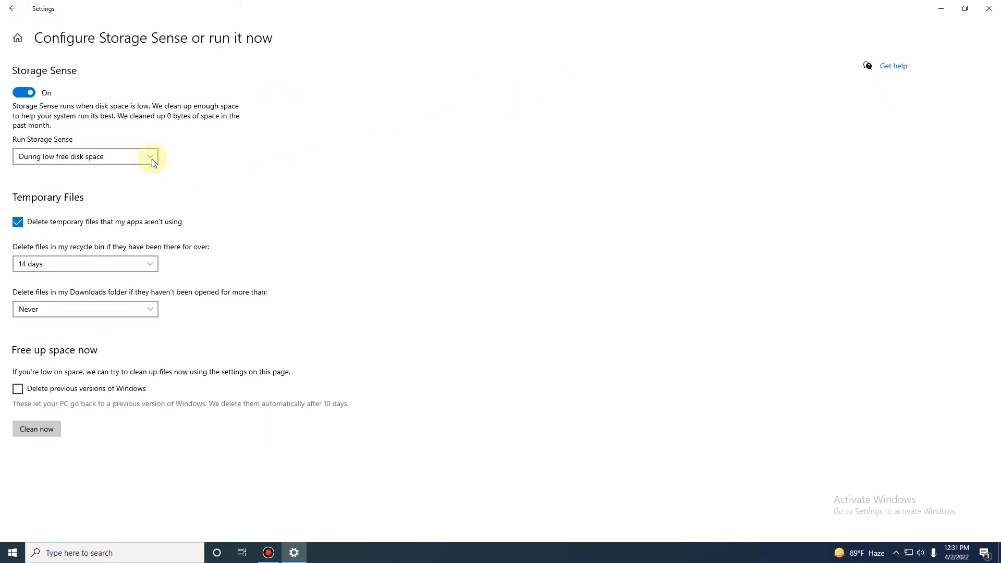
- Enable deleting temporary files that apps aren't using, set the recycle bin deletion period to 14 days, and close Settings
{"action": "left_click", "coordinate": [19, 224]}
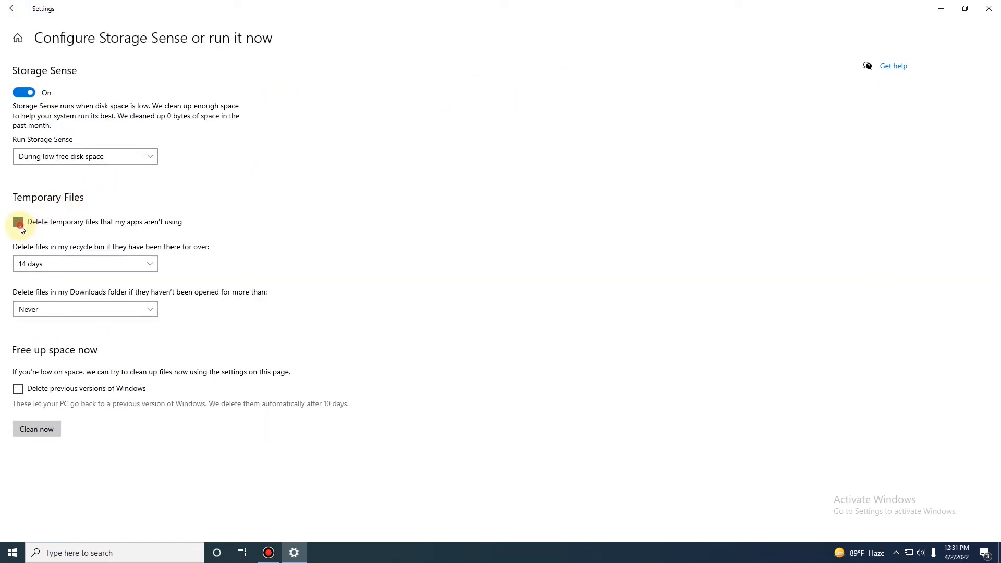
{"action": "left_click", "coordinate": [20, 224]}
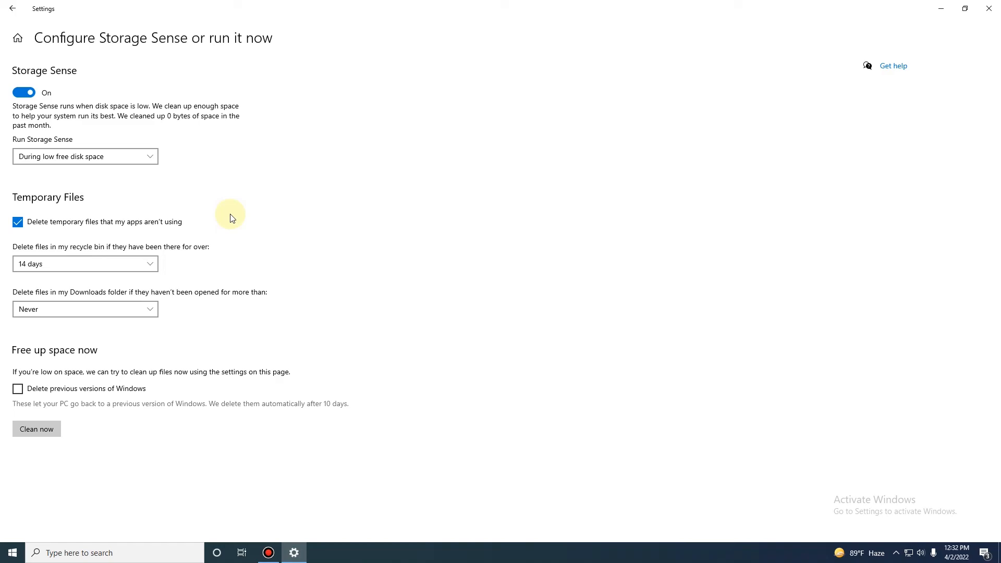
{"action": "left_click", "coordinate": [153, 263]}
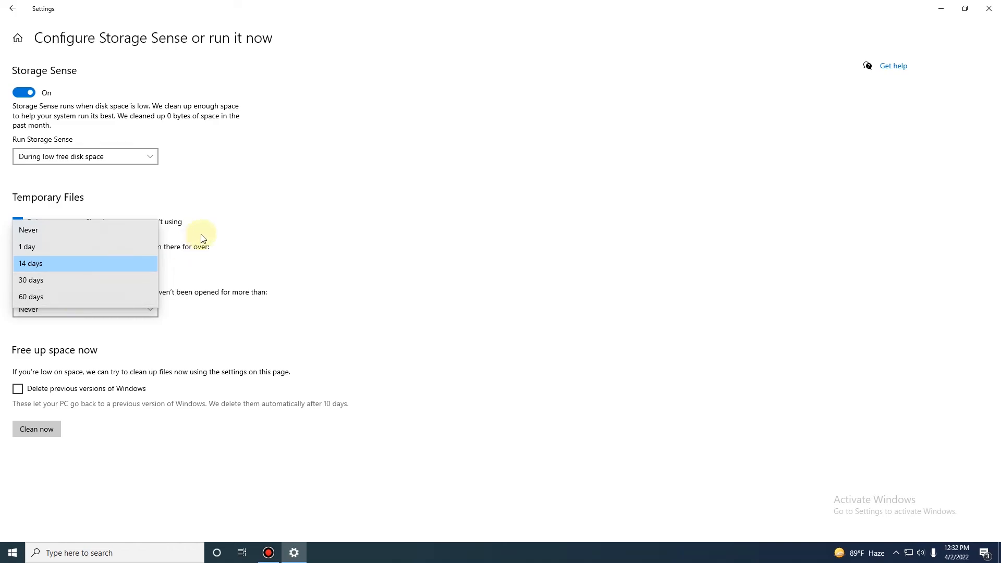
{"action": "left_click", "coordinate": [134, 264]}
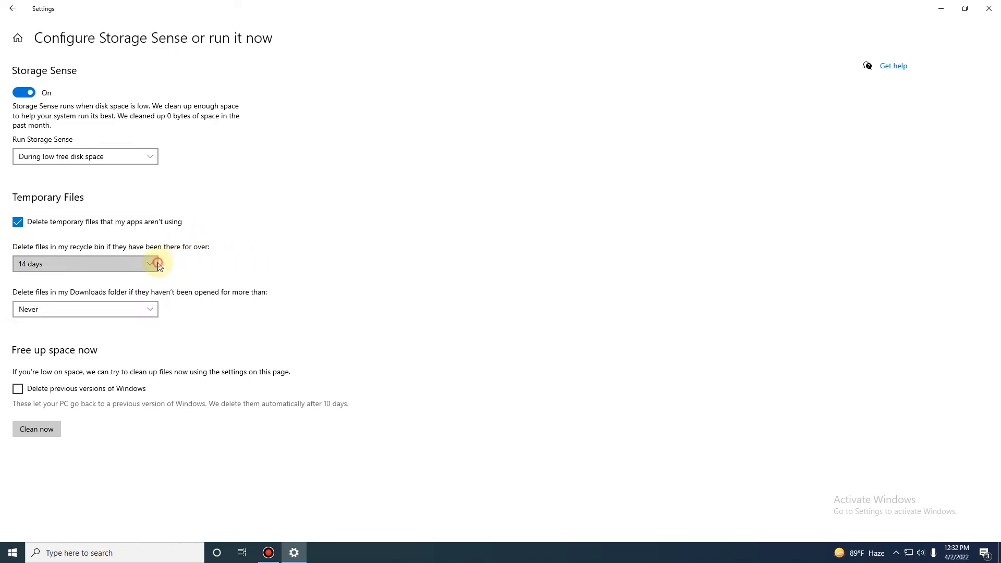
{"action": "left_click", "coordinate": [153, 264]}
{"action": "left_click", "coordinate": [97, 266]}
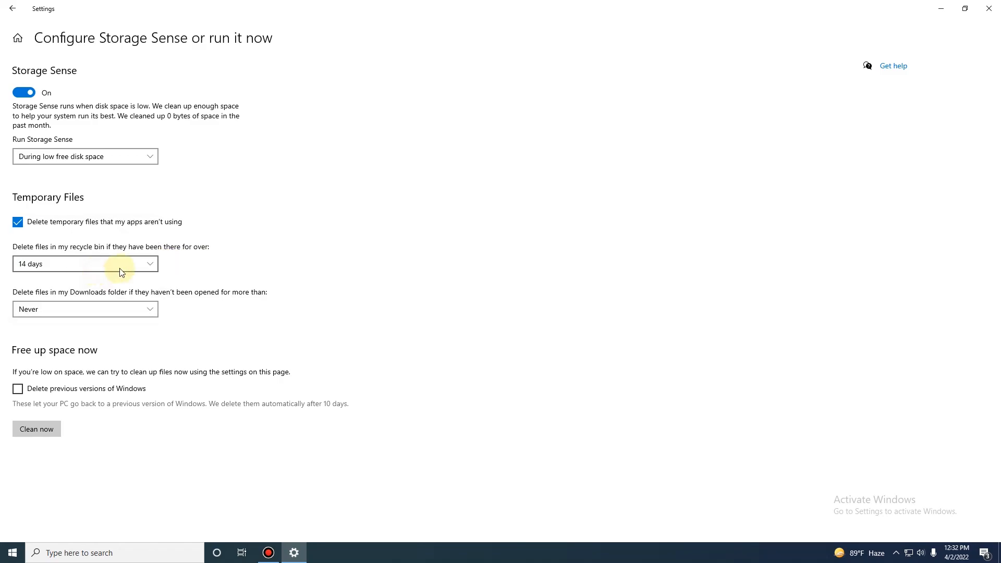
{"action": "left_click", "coordinate": [989, 9]}
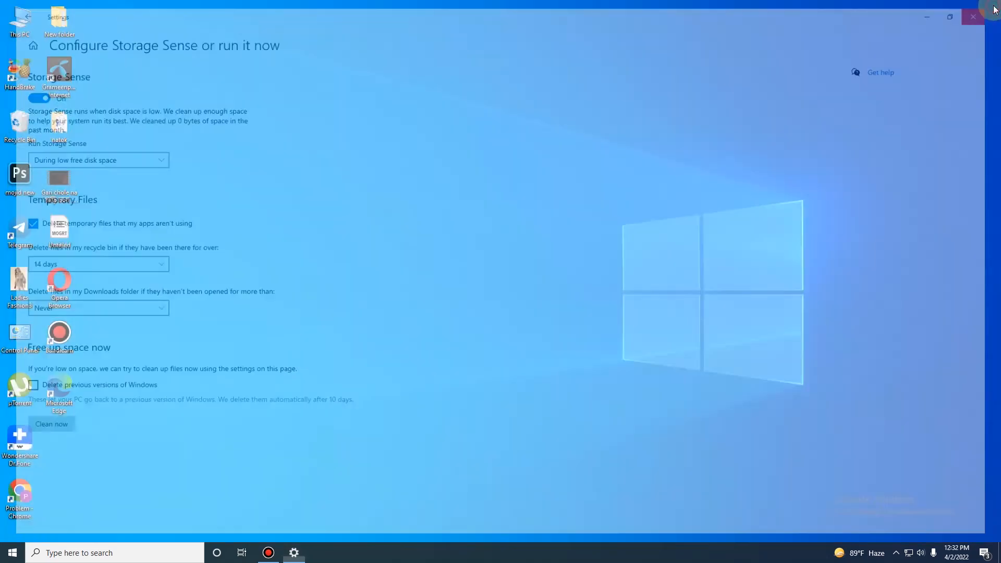